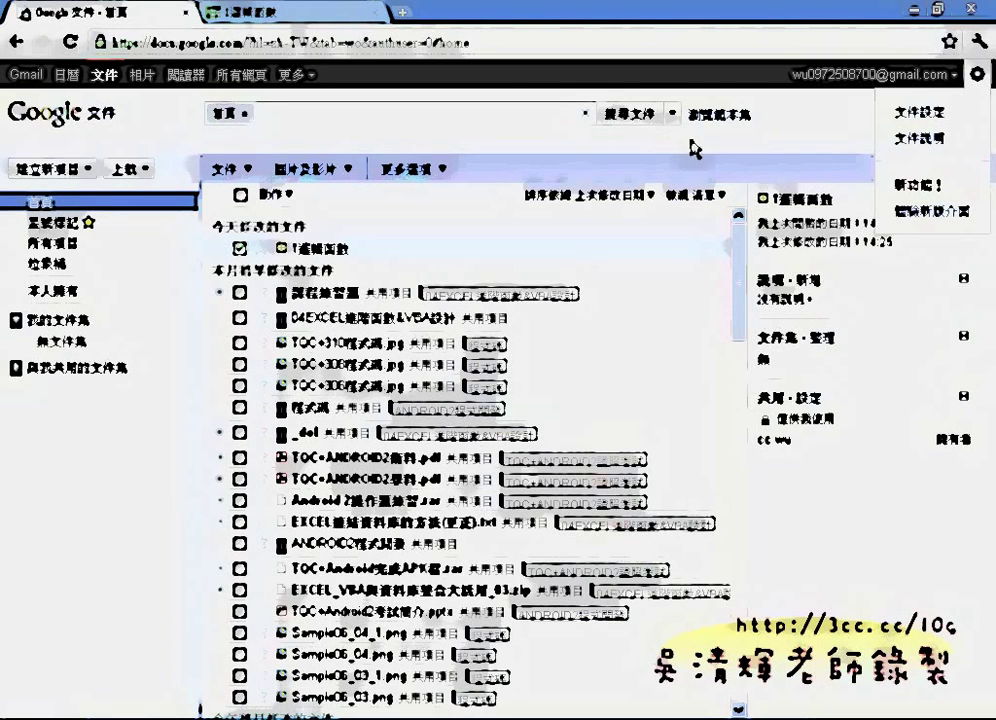
Show the 1邏輯函數 spreadsheet and open the signed-in account's menu, marking its account settings entry
click(285, 10)
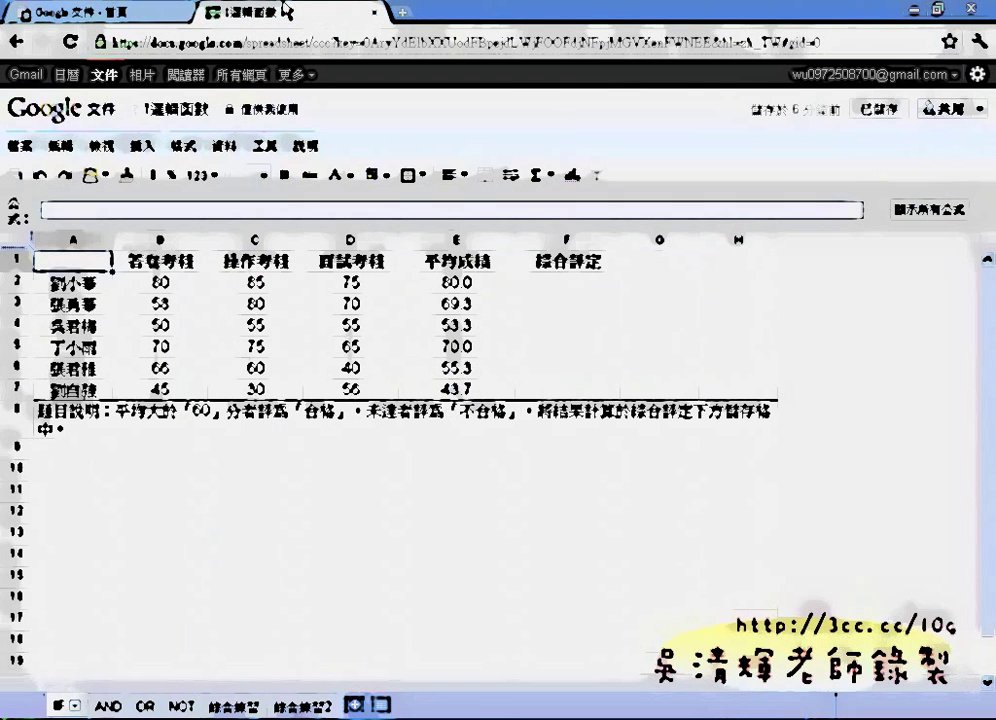
click(944, 80)
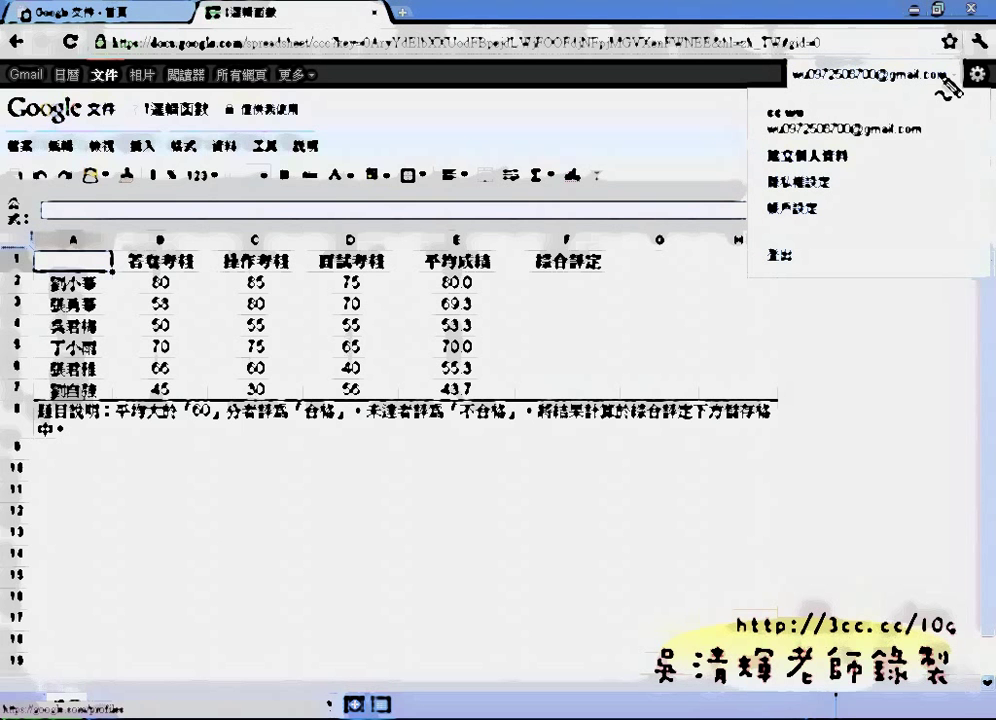
drag(946, 90, 957, 96)
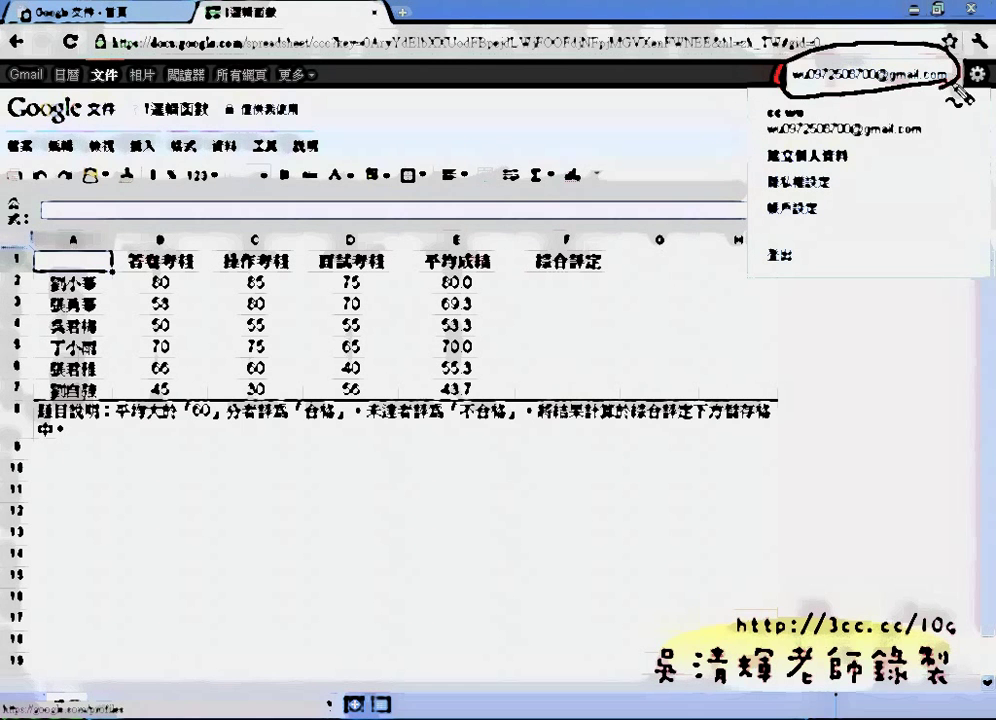
mouse_move(829, 210)
mouse_down()
mouse_move(746, 222)
mouse_move(824, 233)
mouse_up()
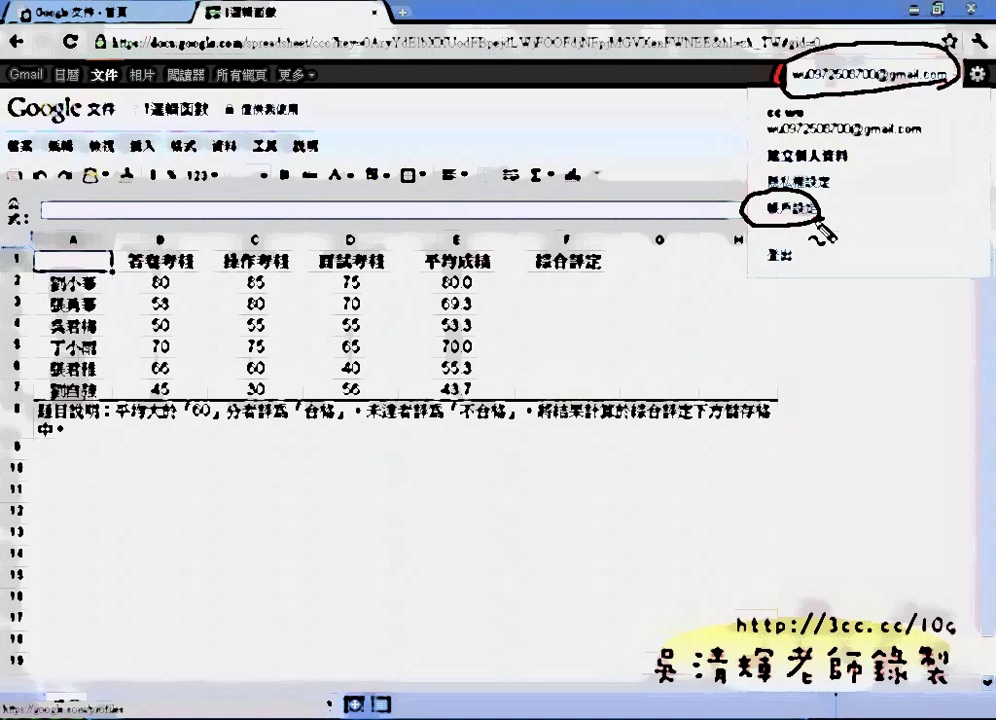
Open 帳戶設定 in a new tab and scroll through the 我的帳戶 page's settings and products
click(813, 212)
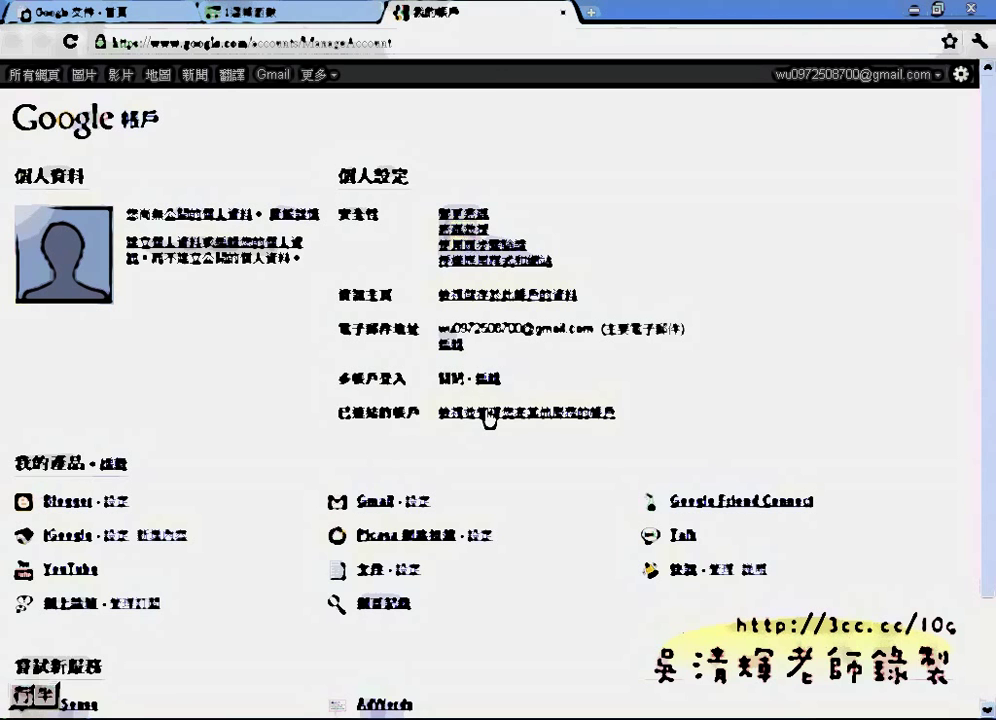
scroll(572, 420, down, 1)
scroll(572, 420, down, 1)
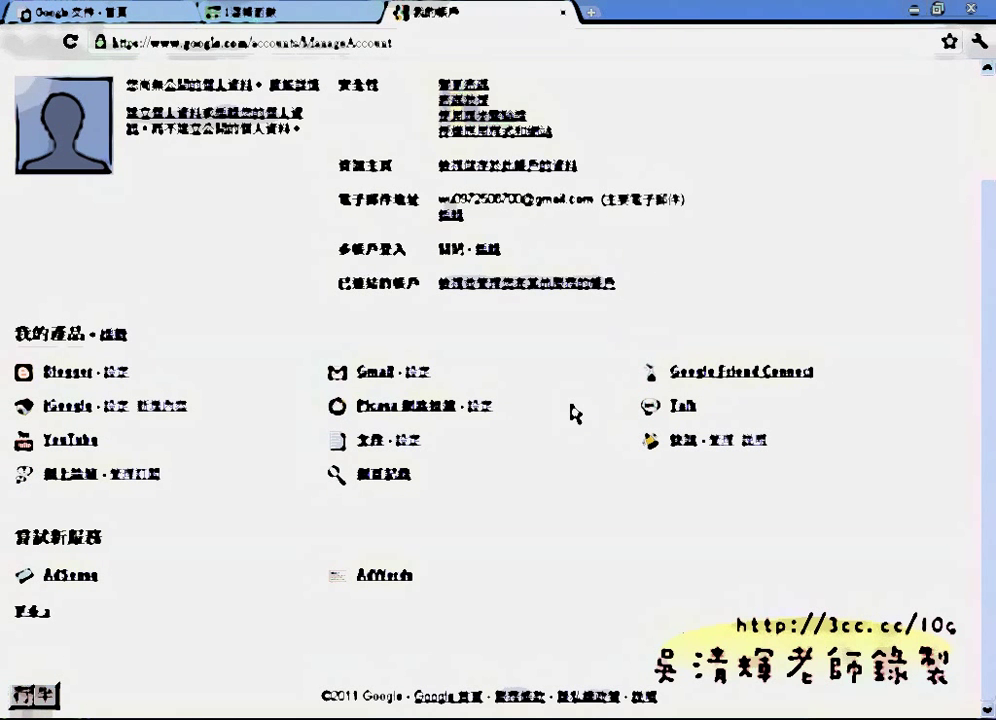
scroll(572, 413, up, 2)
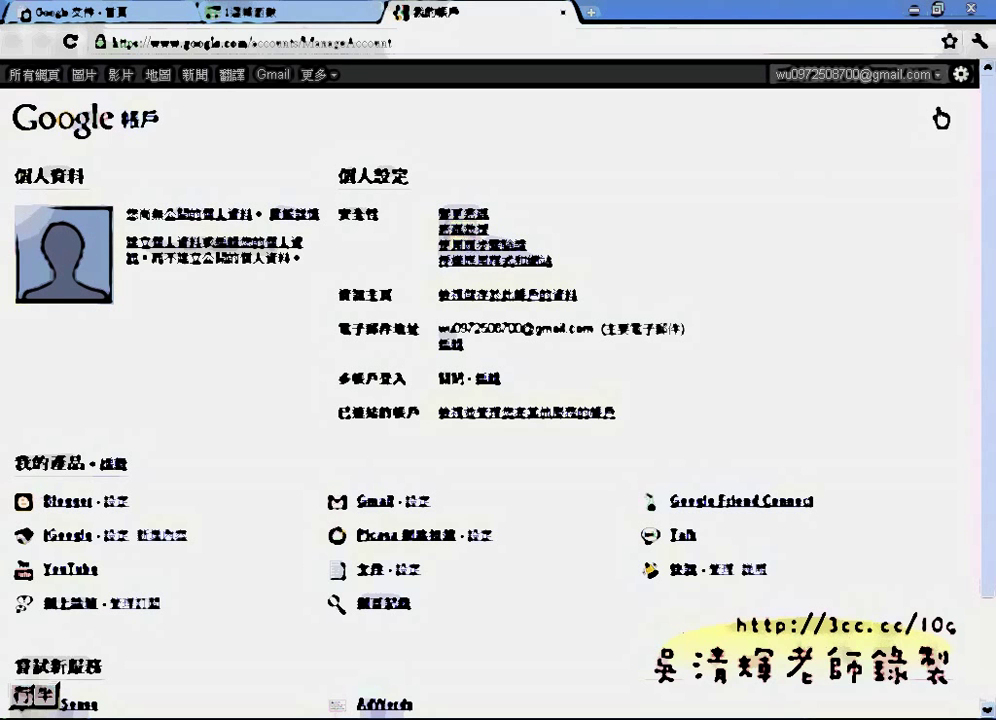
click(900, 74)
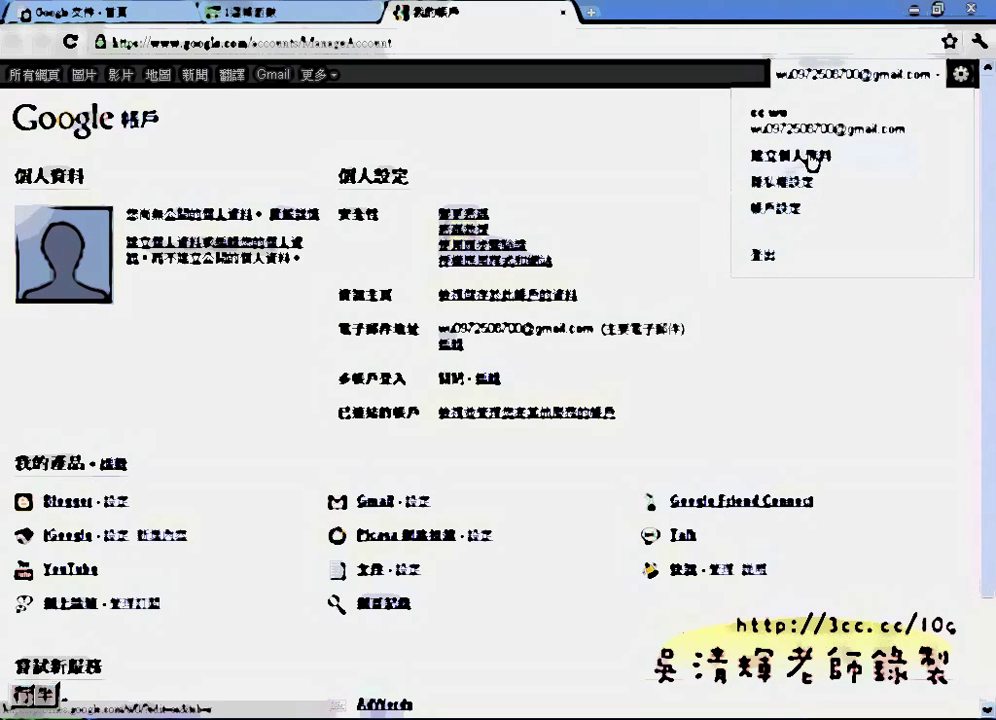
click(961, 75)
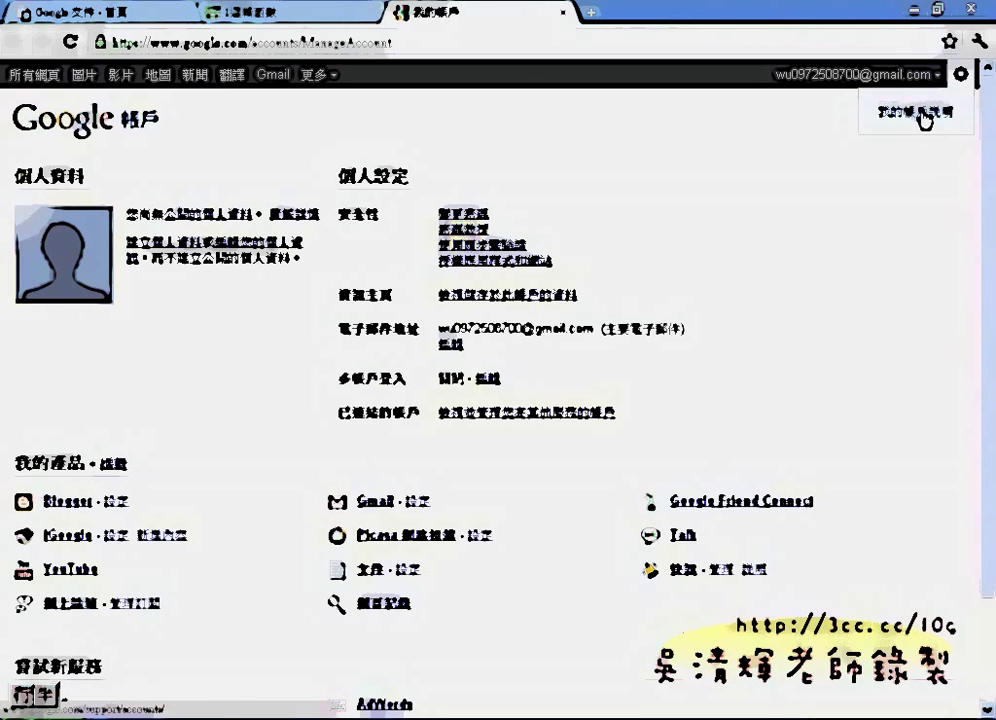
click(923, 118)
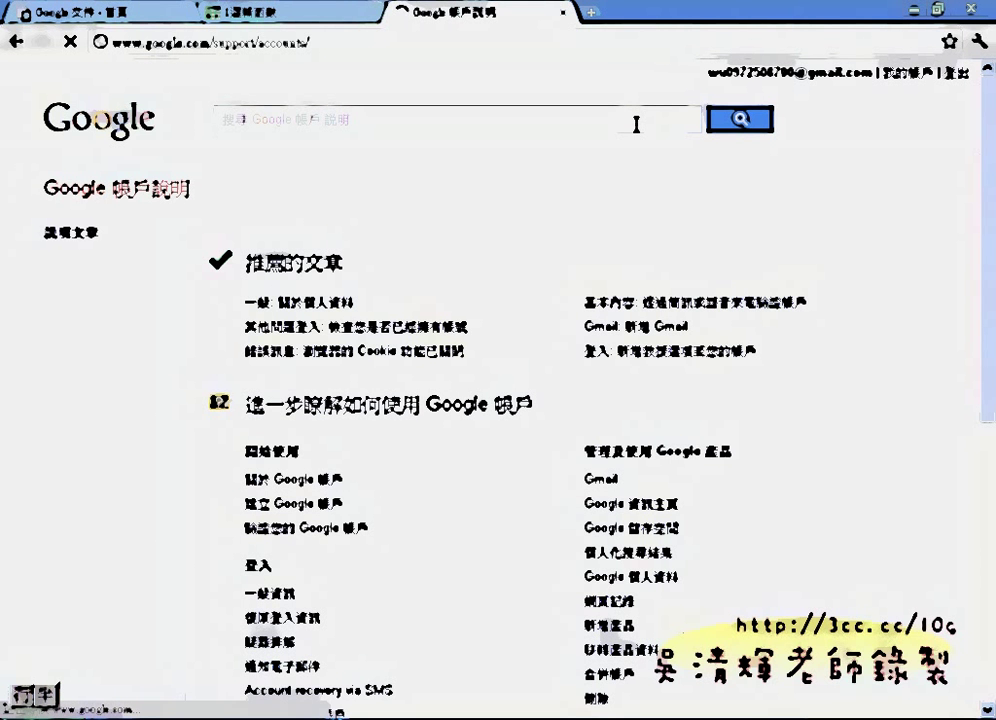
click(919, 78)
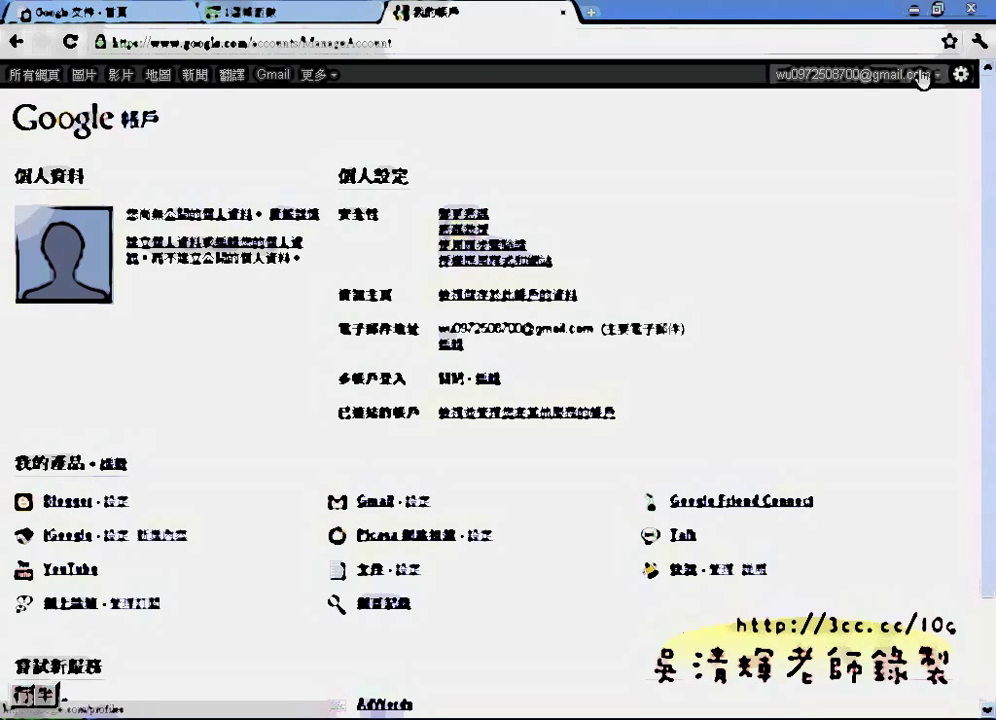
Browse the 多帳戶登入 sign-in page, then open the 更多 services list and the account menu
click(486, 380)
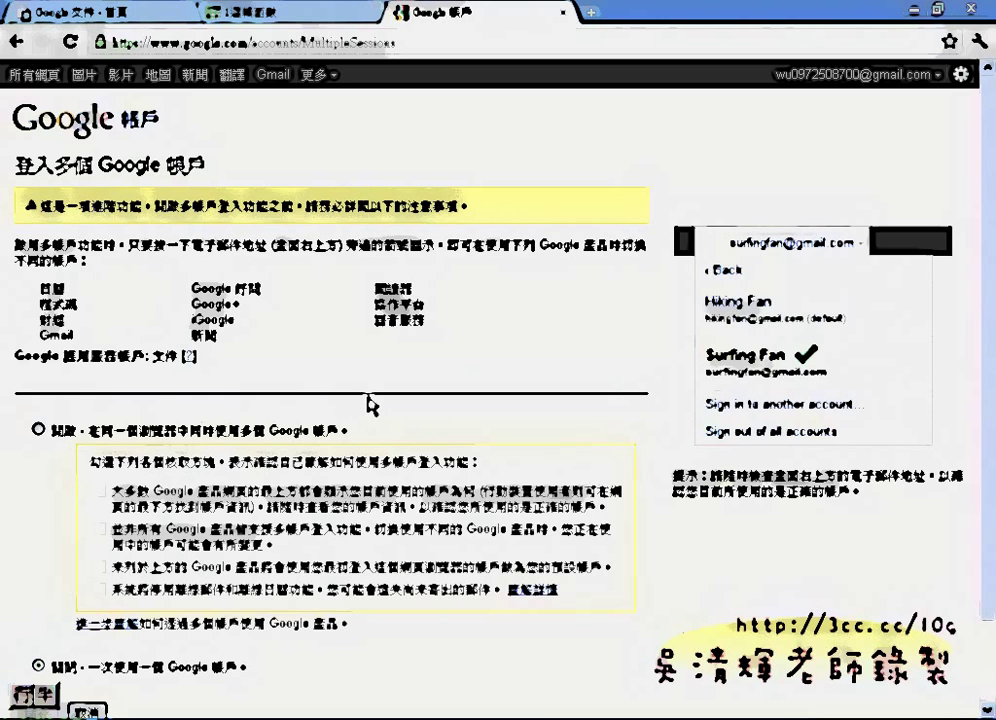
scroll(200, 358, down, 2)
scroll(198, 358, up, 2)
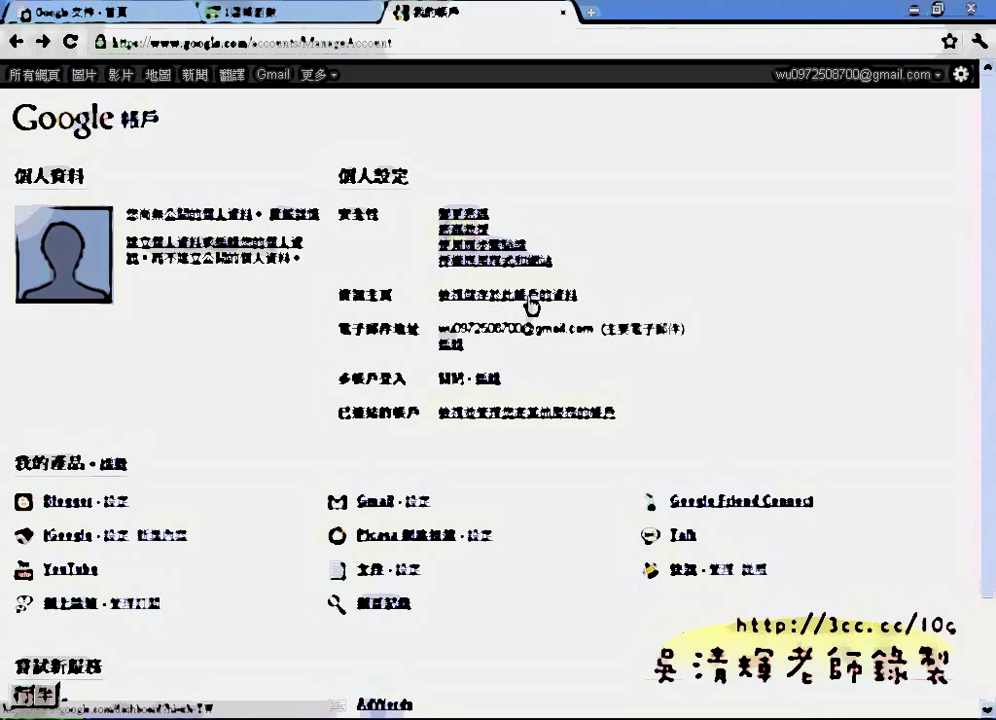
scroll(540, 436, down, 3)
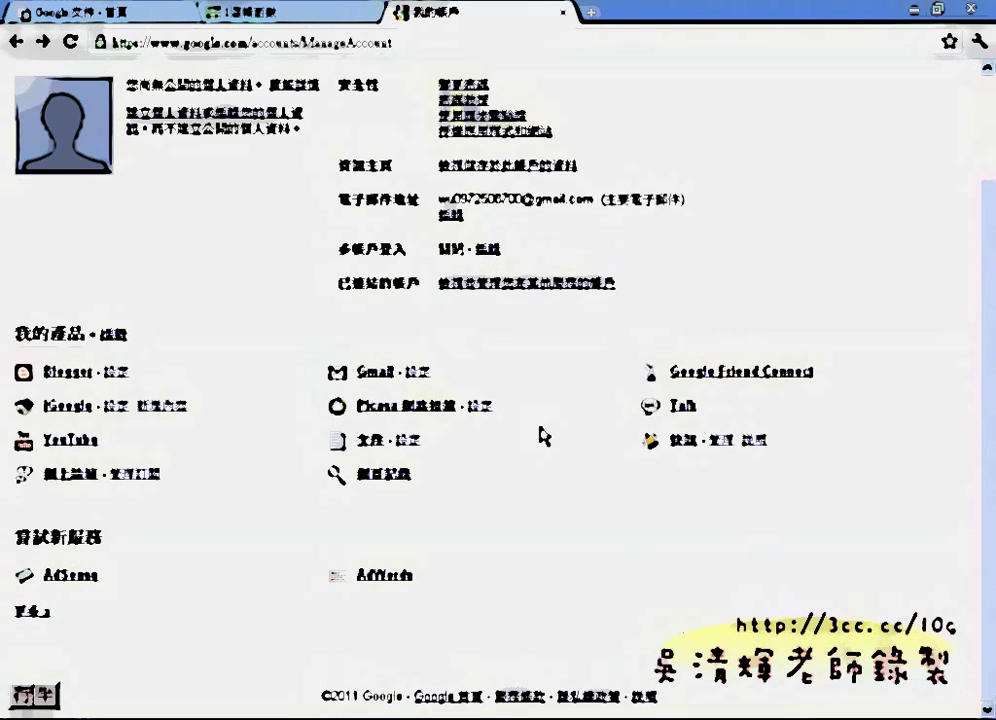
scroll(505, 463, up, 3)
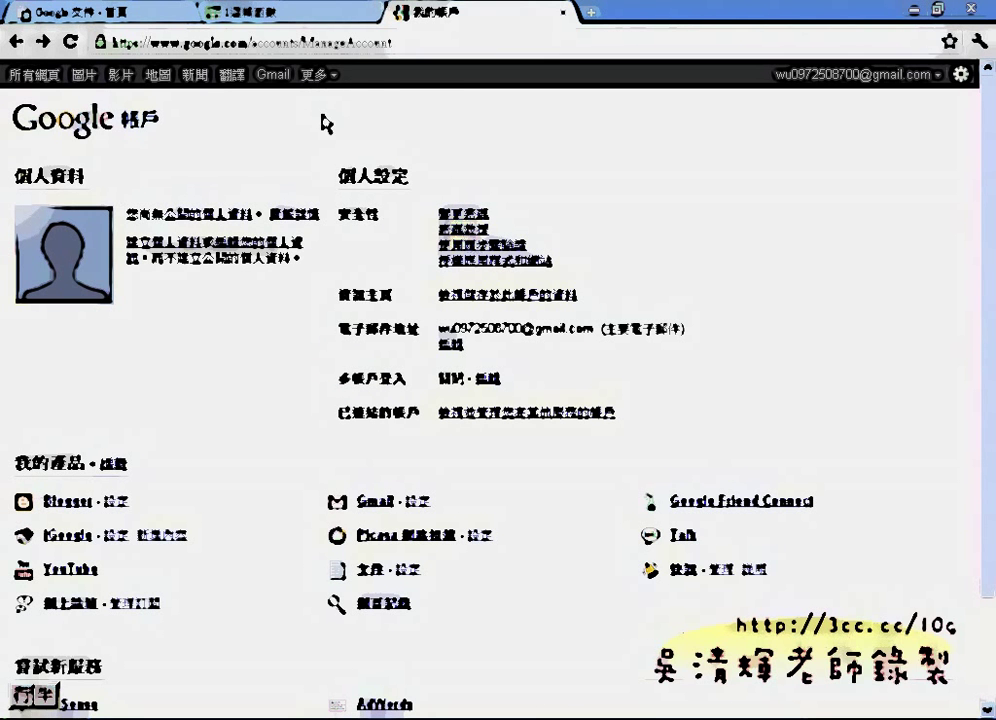
click(325, 80)
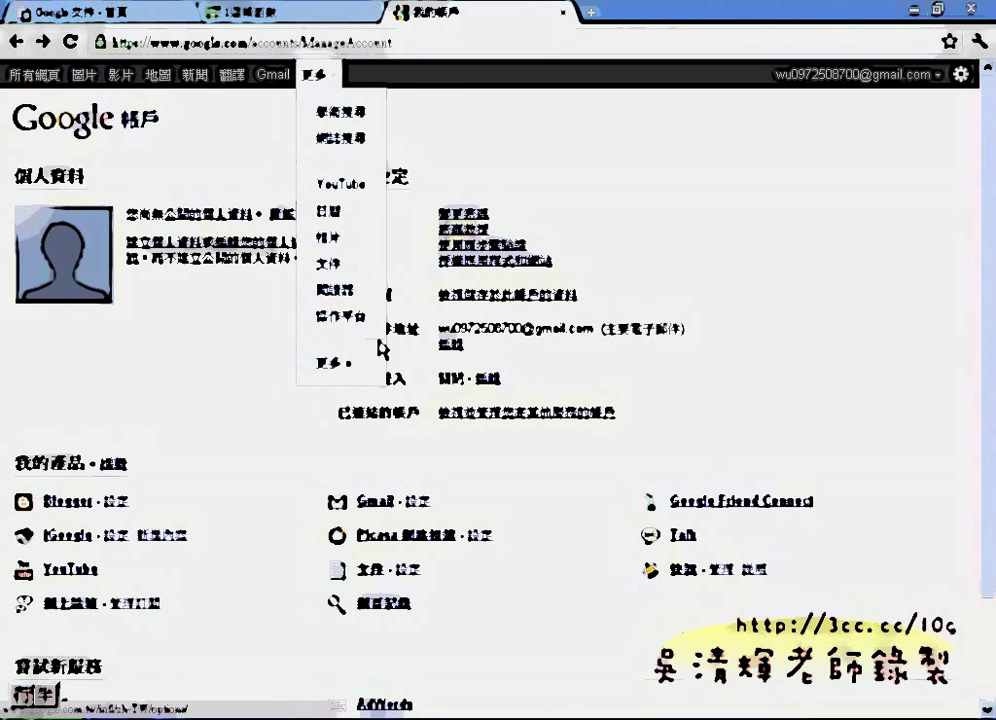
click(855, 74)
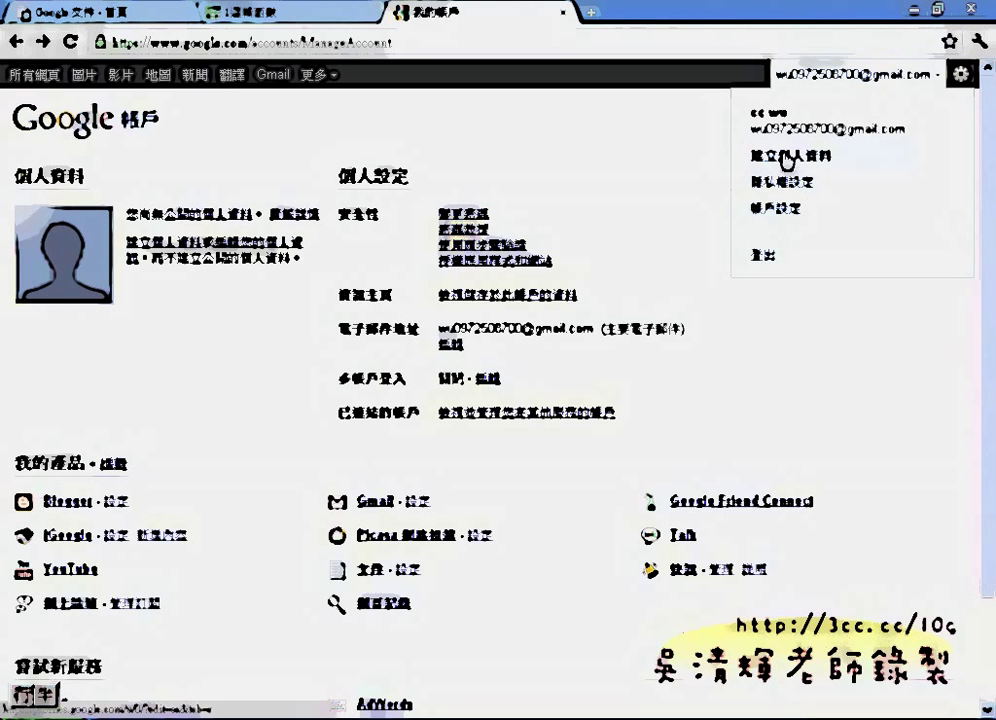
View the 建立個人資料 introduction page, then go back to account management
click(787, 160)
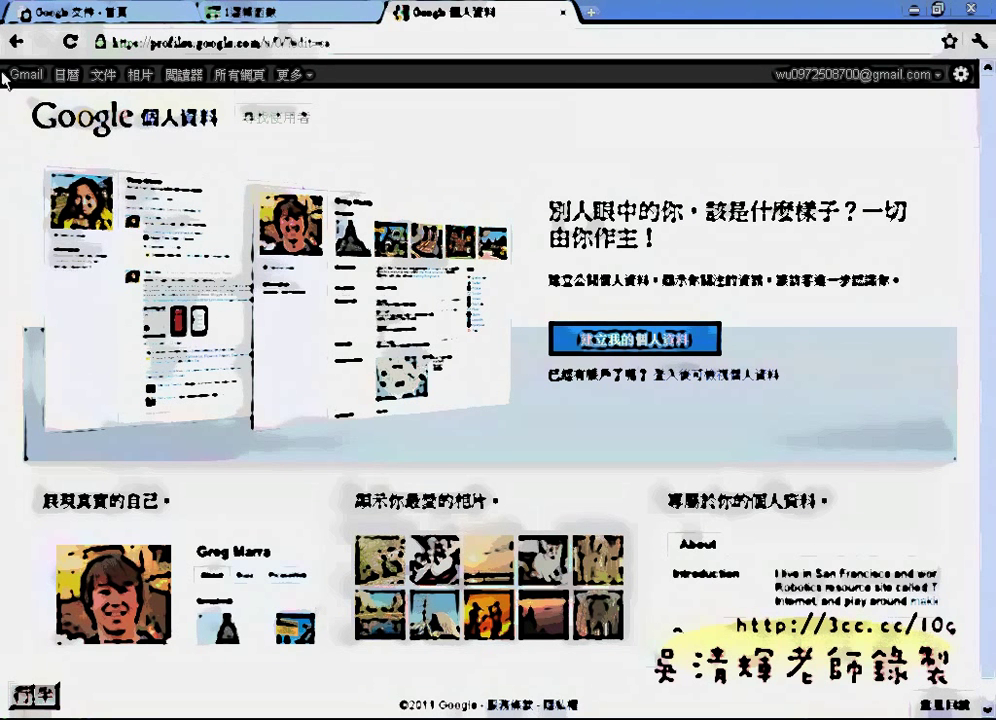
click(16, 40)
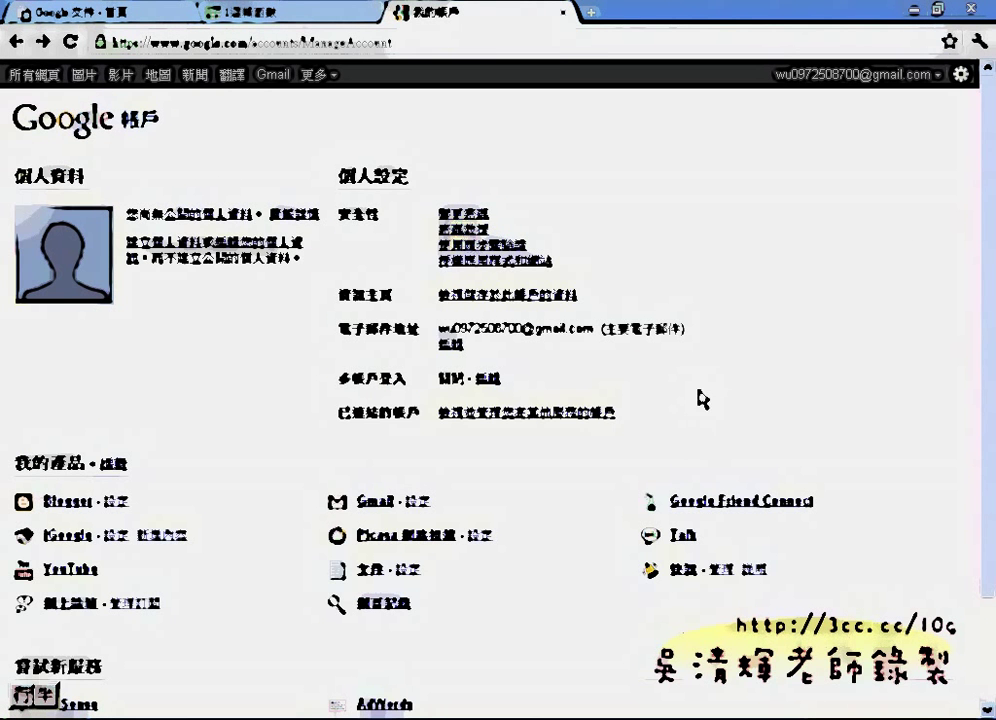
Close the account tab, go to the Docs home list and show the 上載 options, highlighting the 1,024 MB quota
click(563, 12)
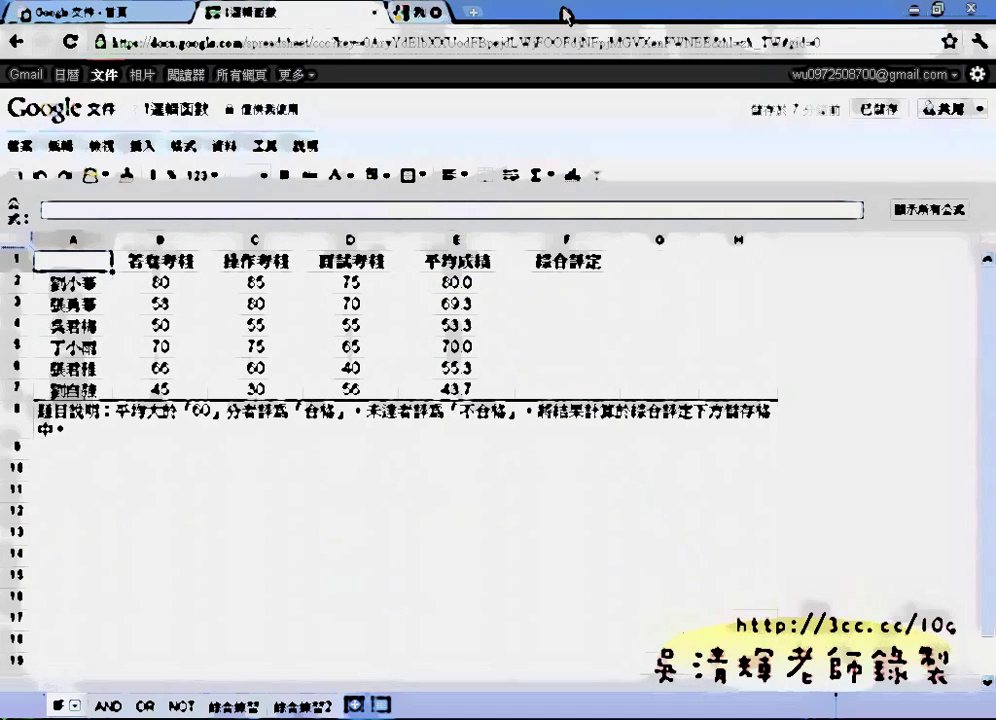
click(76, 12)
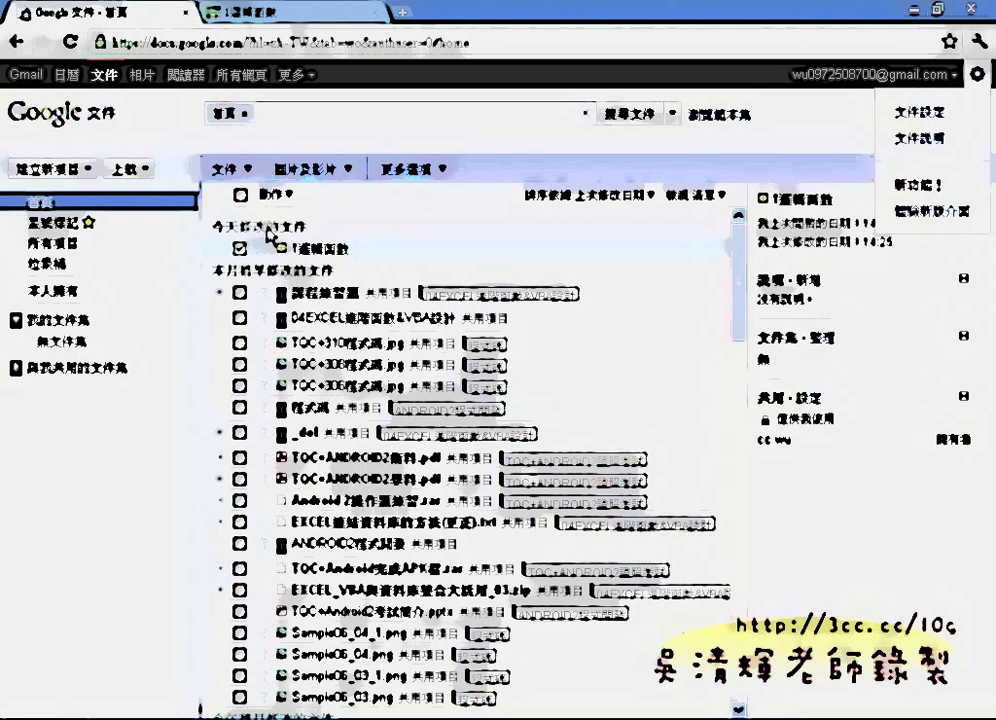
click(141, 171)
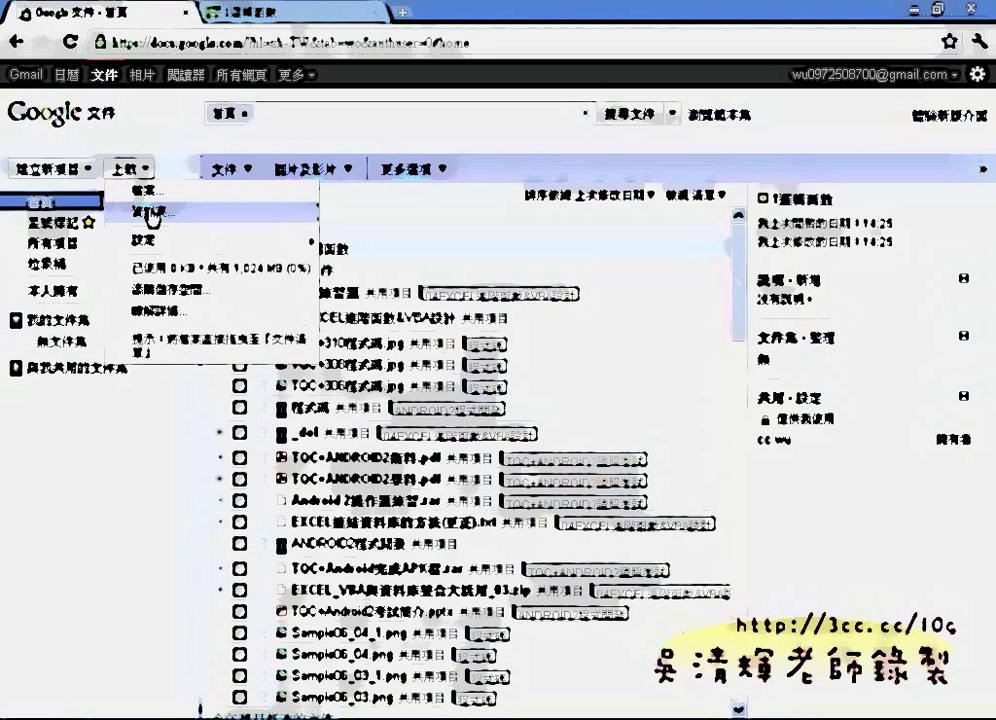
click(152, 214)
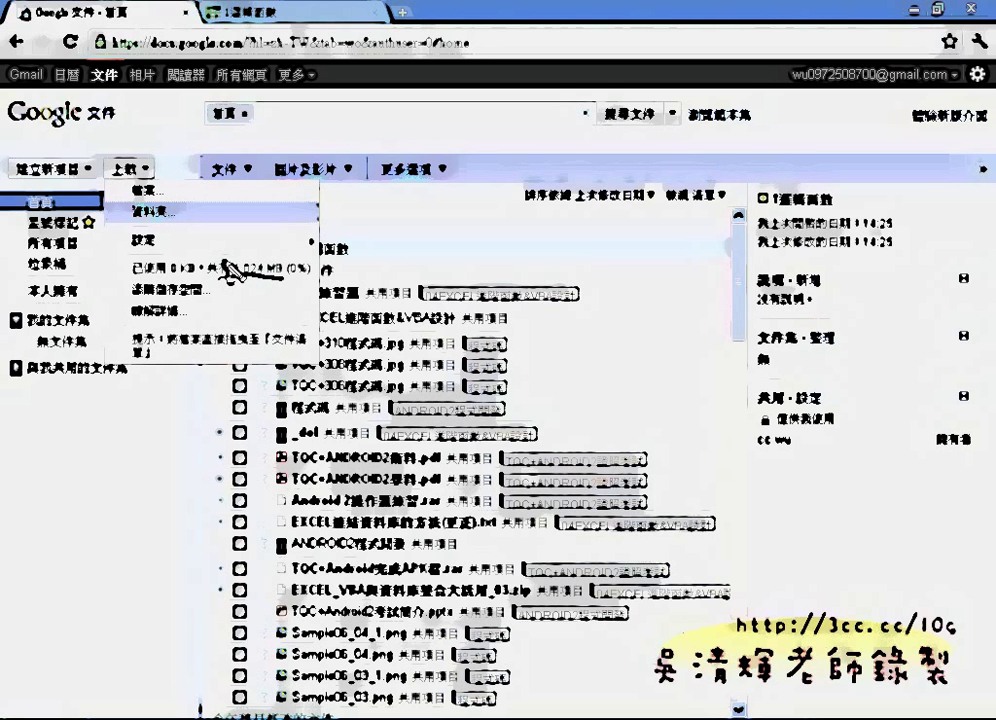
drag(230, 270, 295, 287)
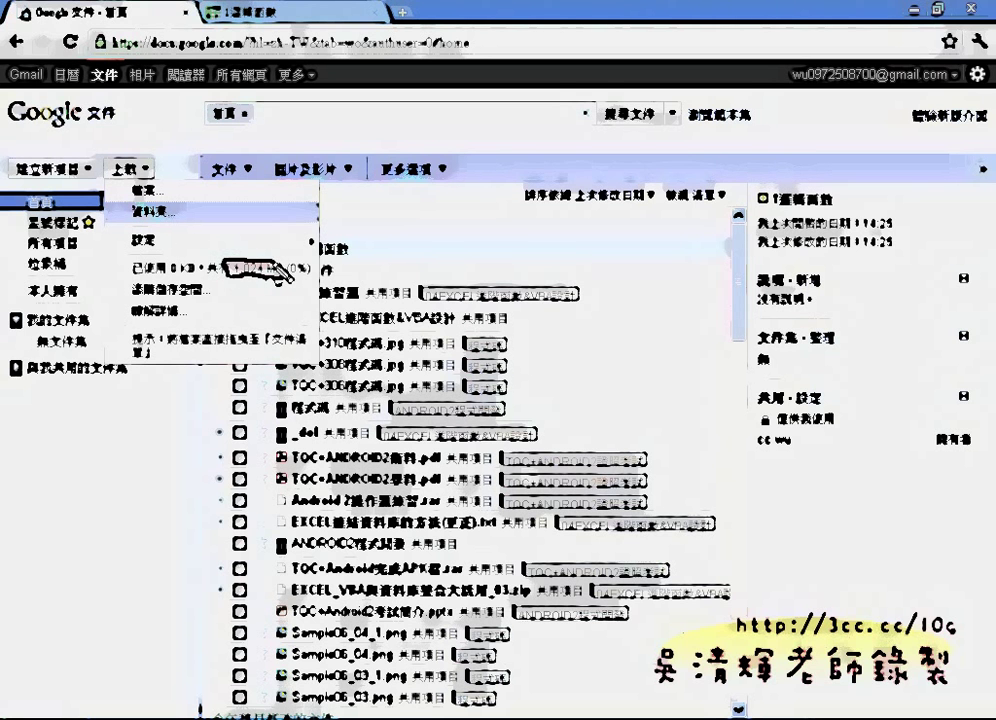
click(290, 285)
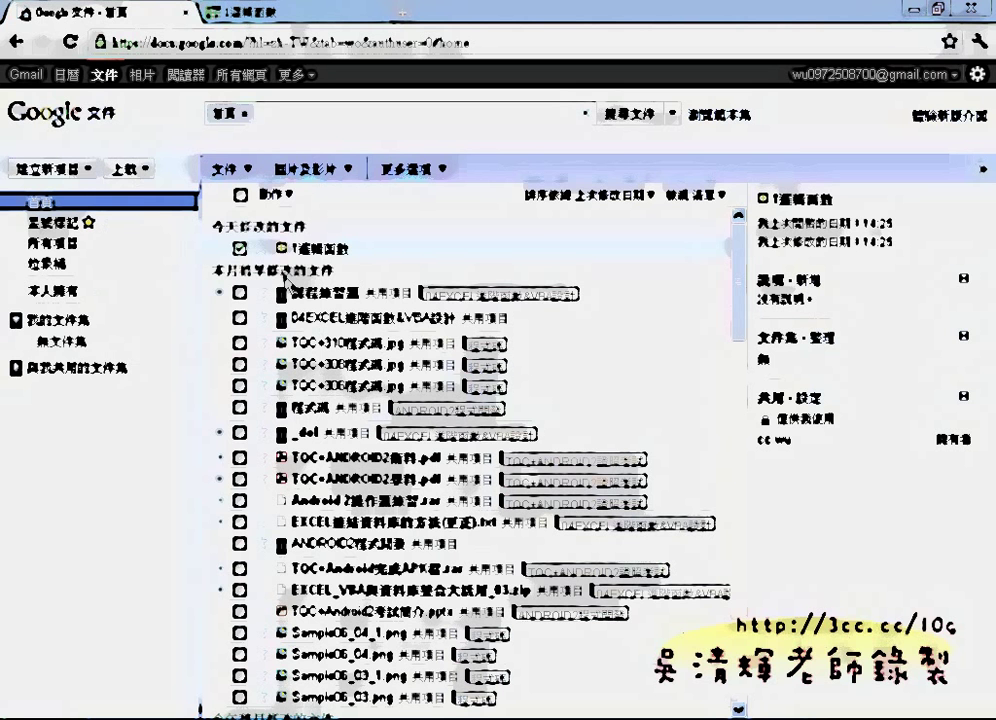
click(127, 169)
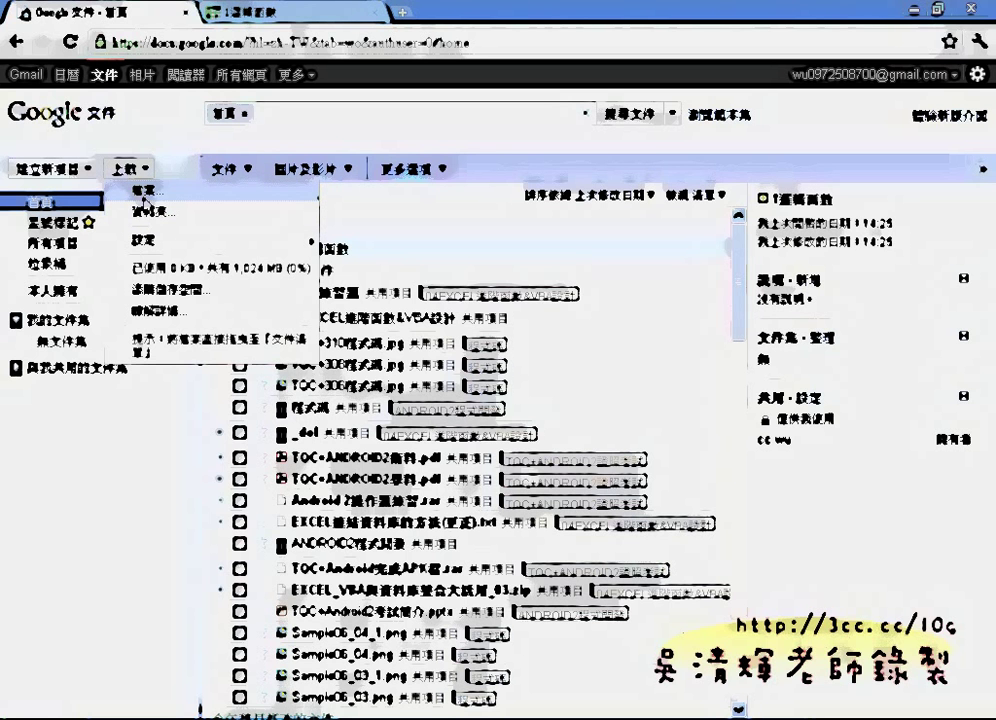
Select the 課程練習題 folder through 上載 > 資料夾... and confirm the choice
click(152, 212)
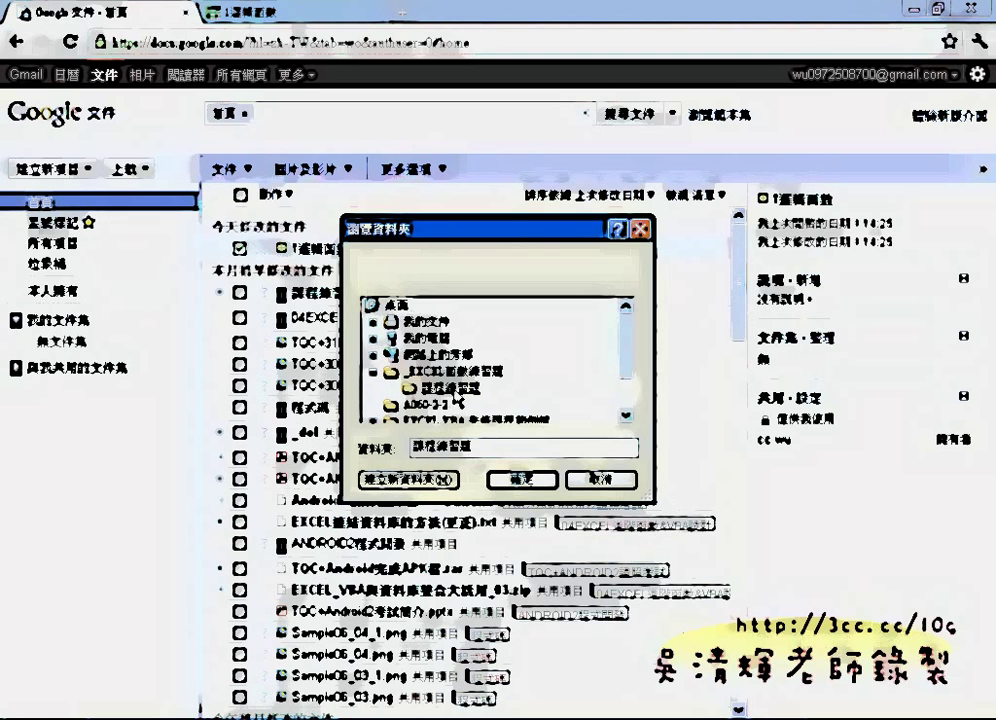
click(450, 389)
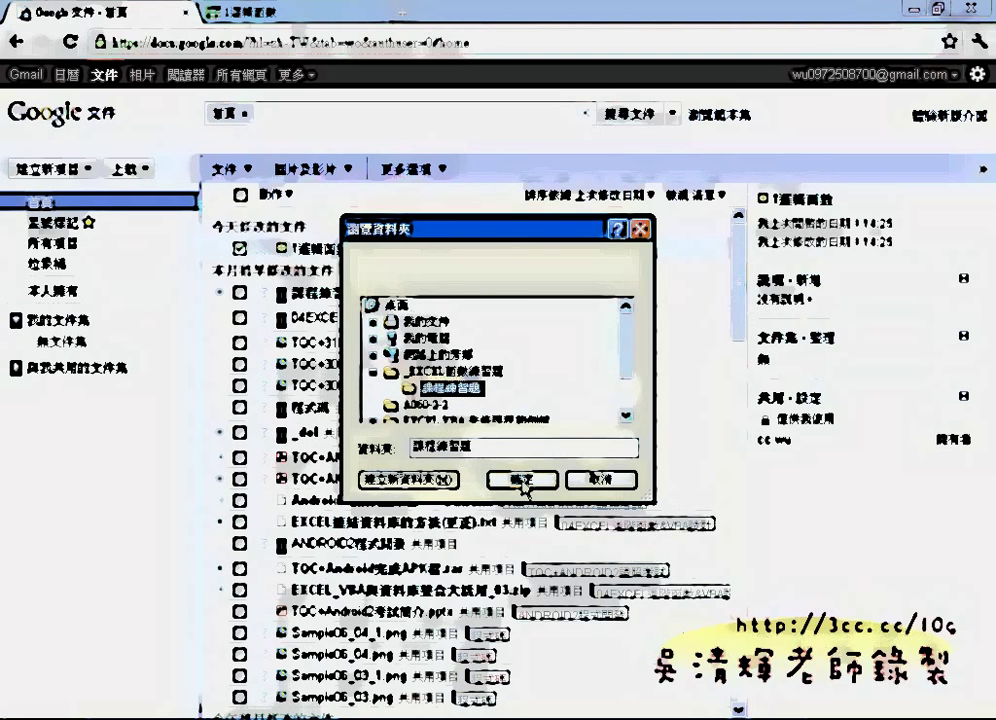
click(522, 482)
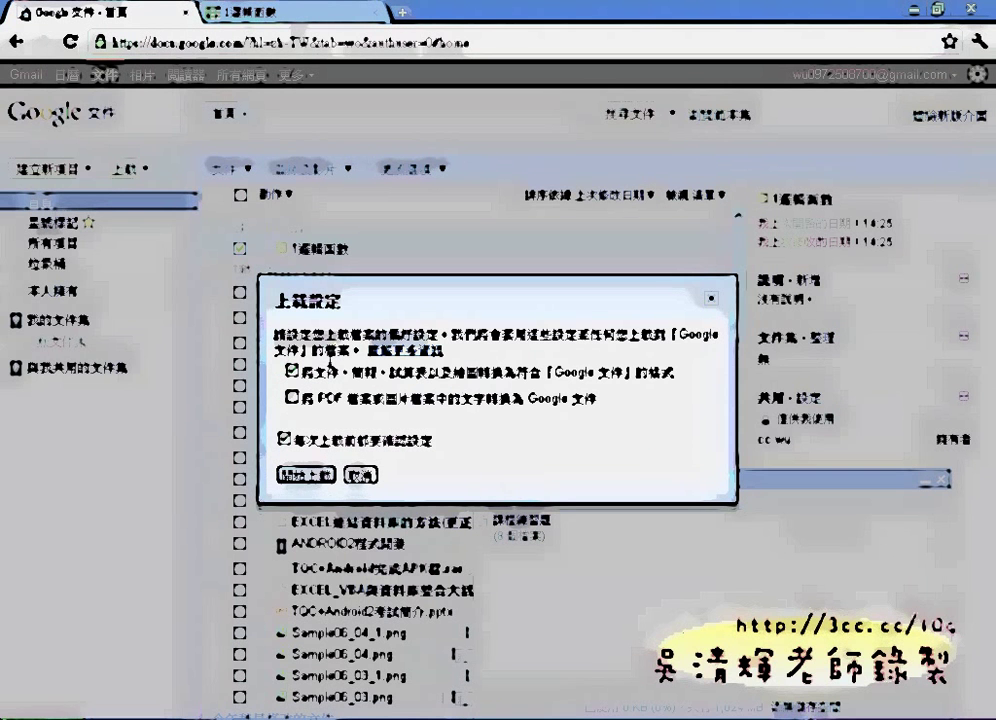
Start uploading 課程練習題 with conversion to Google Docs format kept on
click(305, 474)
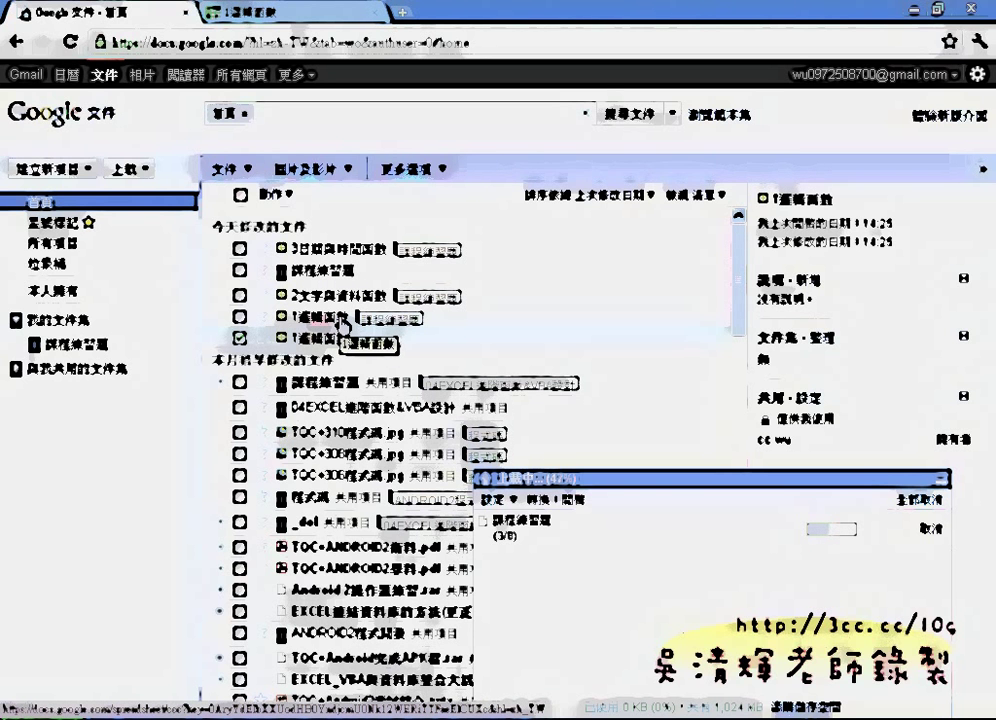
click(130, 169)
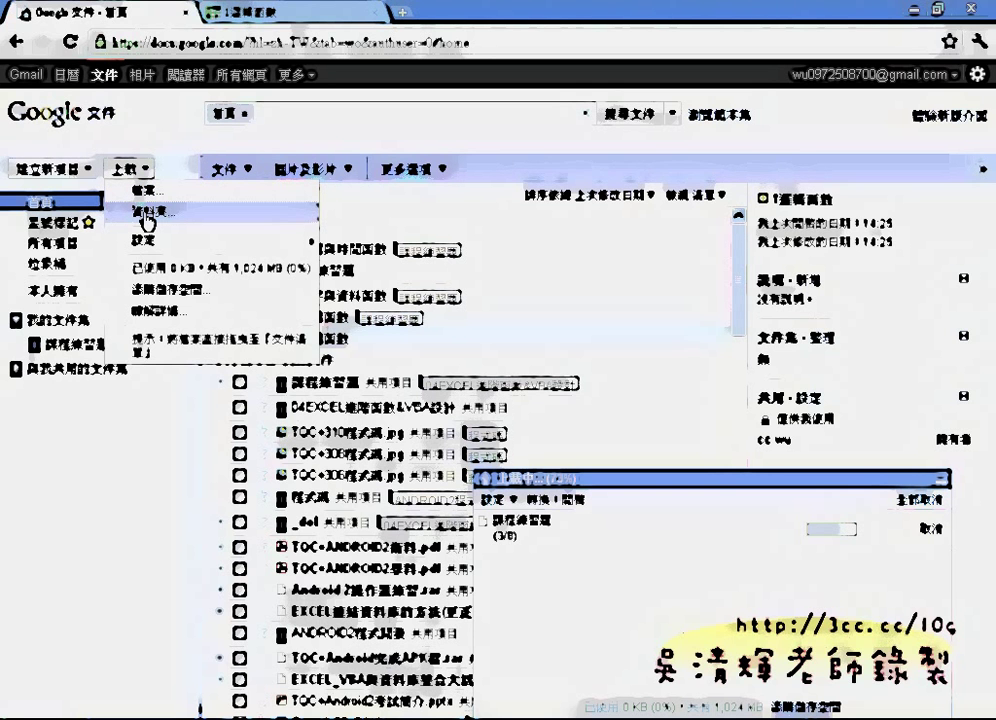
mouse_move(152, 244)
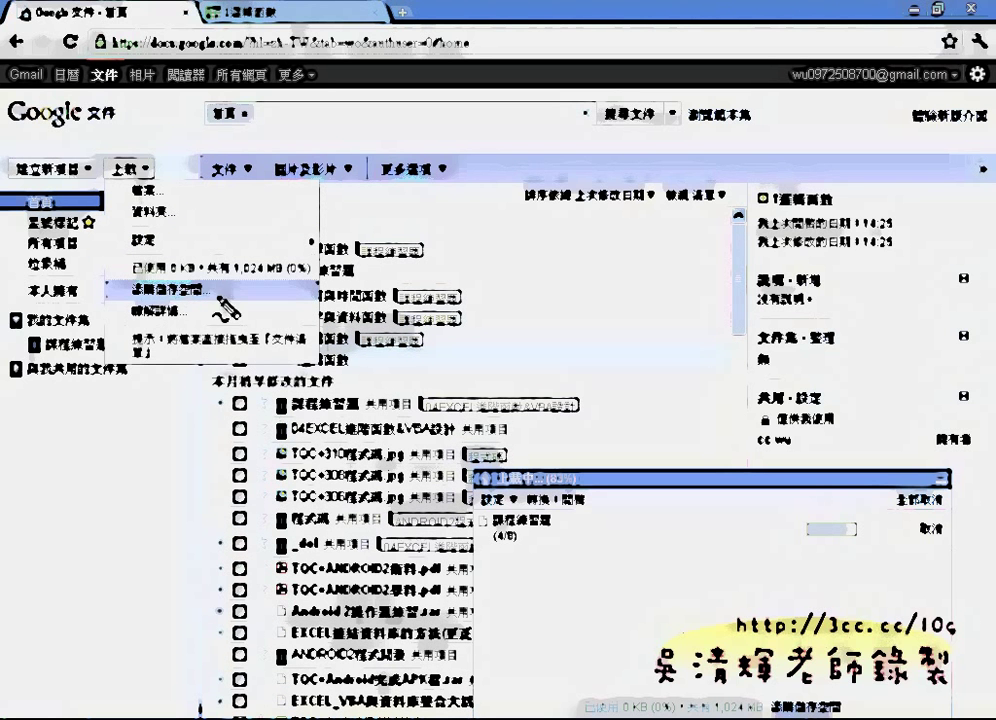
drag(215, 292, 145, 290)
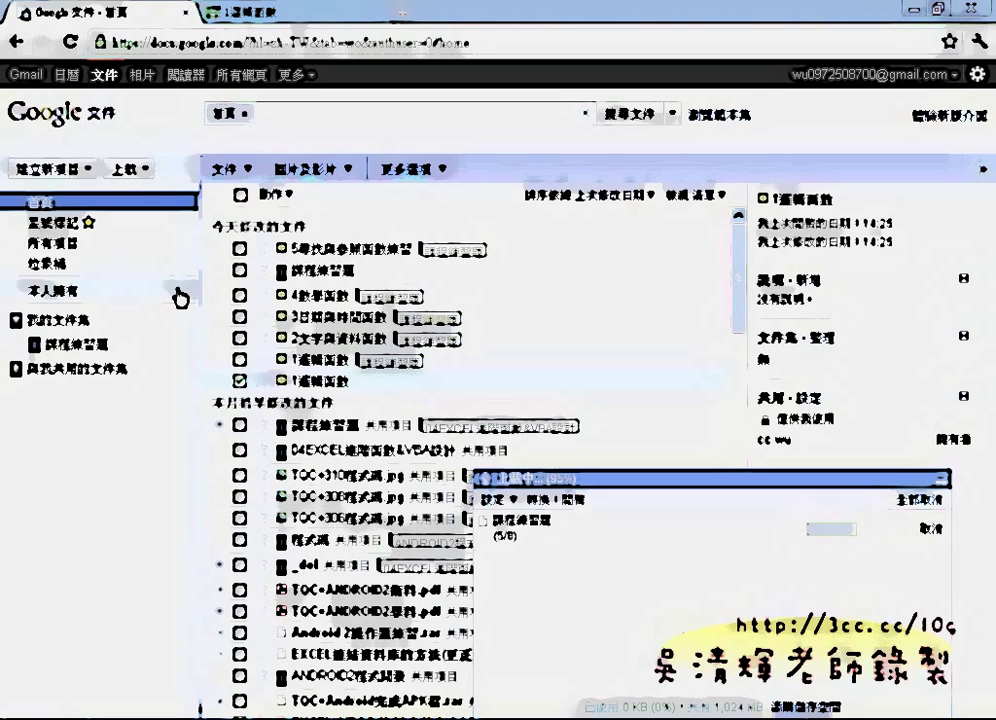
click(130, 168)
click(158, 310)
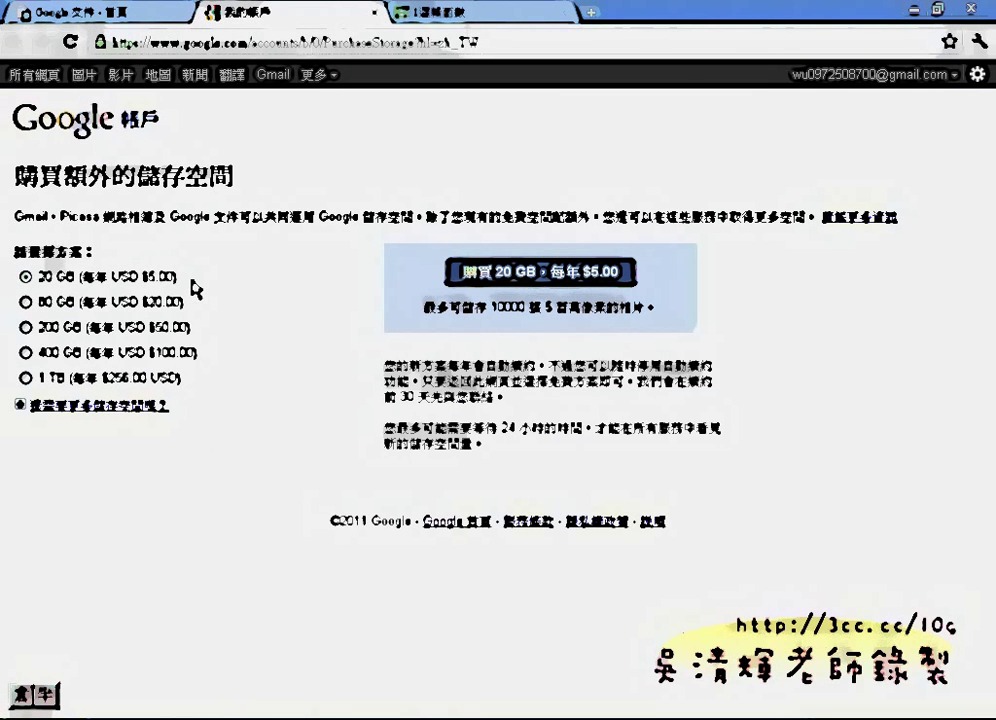
drag(180, 277, 38, 272)
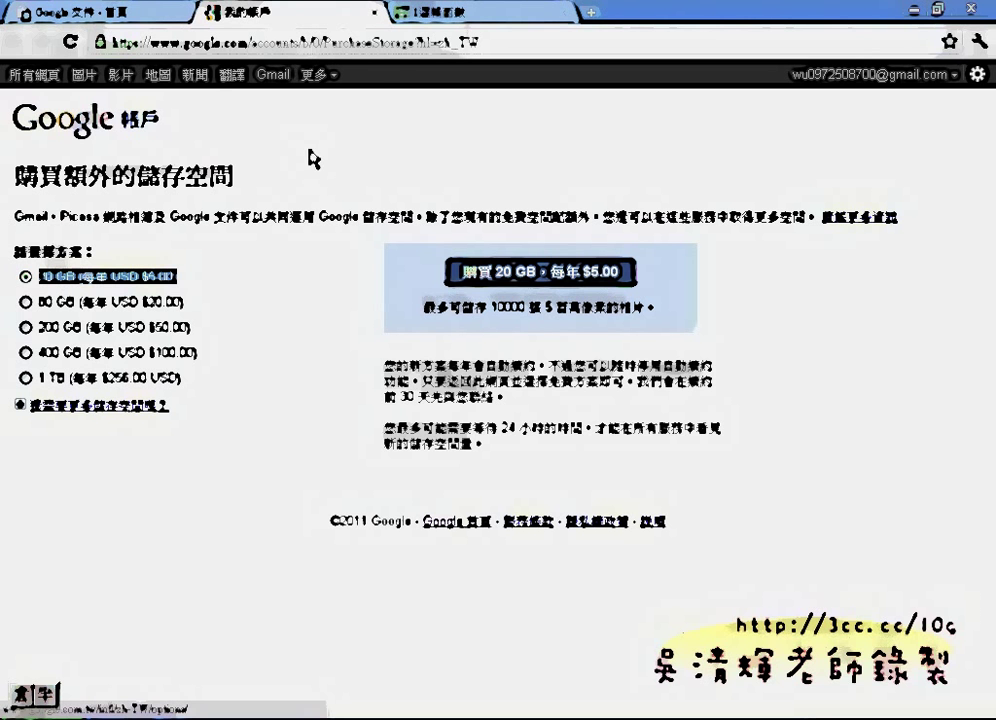
click(379, 12)
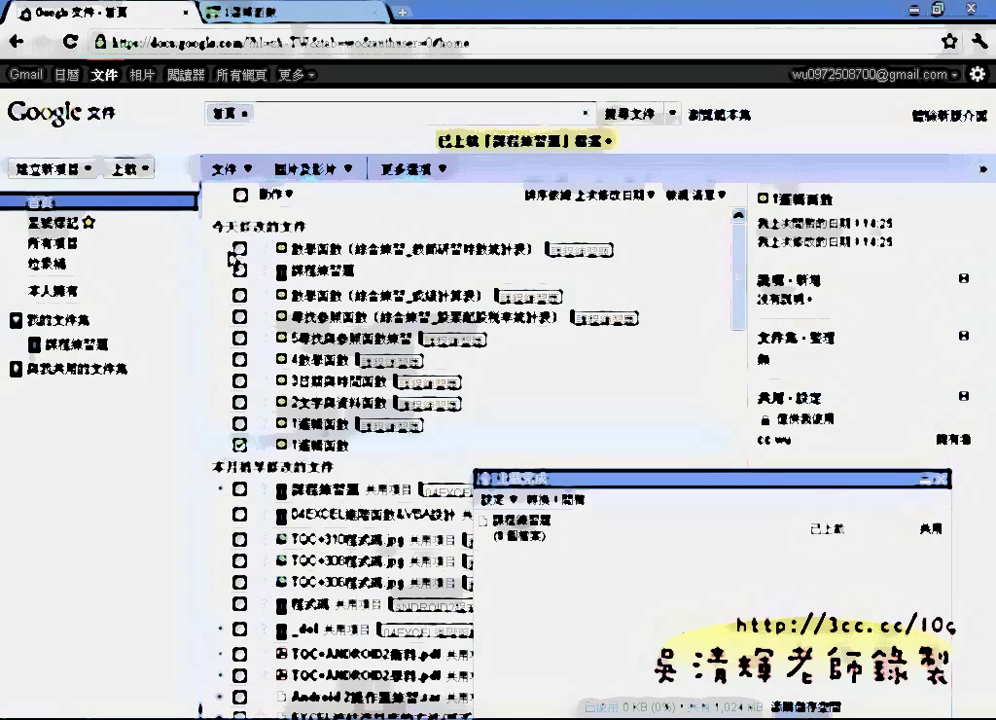
Collapse the upload panel, return to the 1邏輯函數 spreadsheet, select cell F2 and open 檔案
click(925, 480)
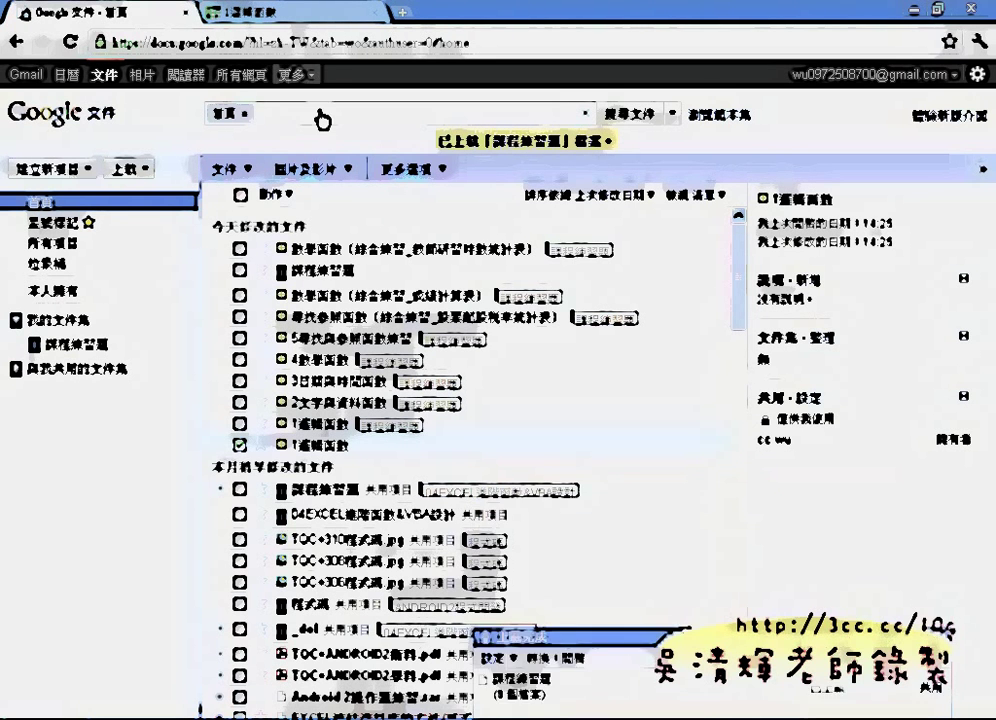
click(257, 12)
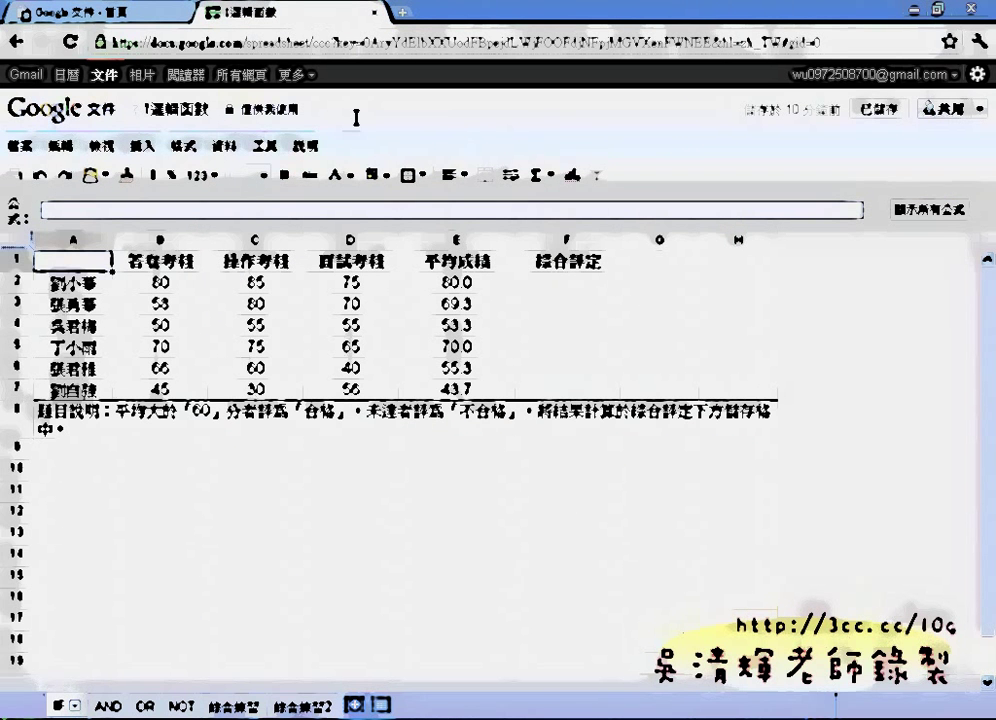
click(576, 287)
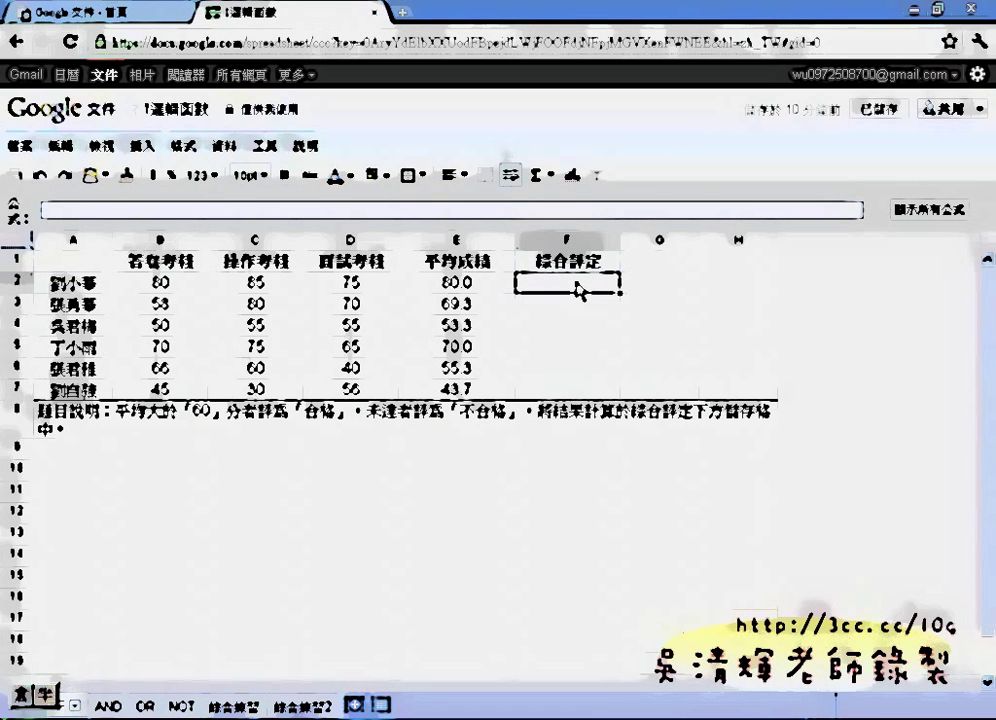
click(10, 147)
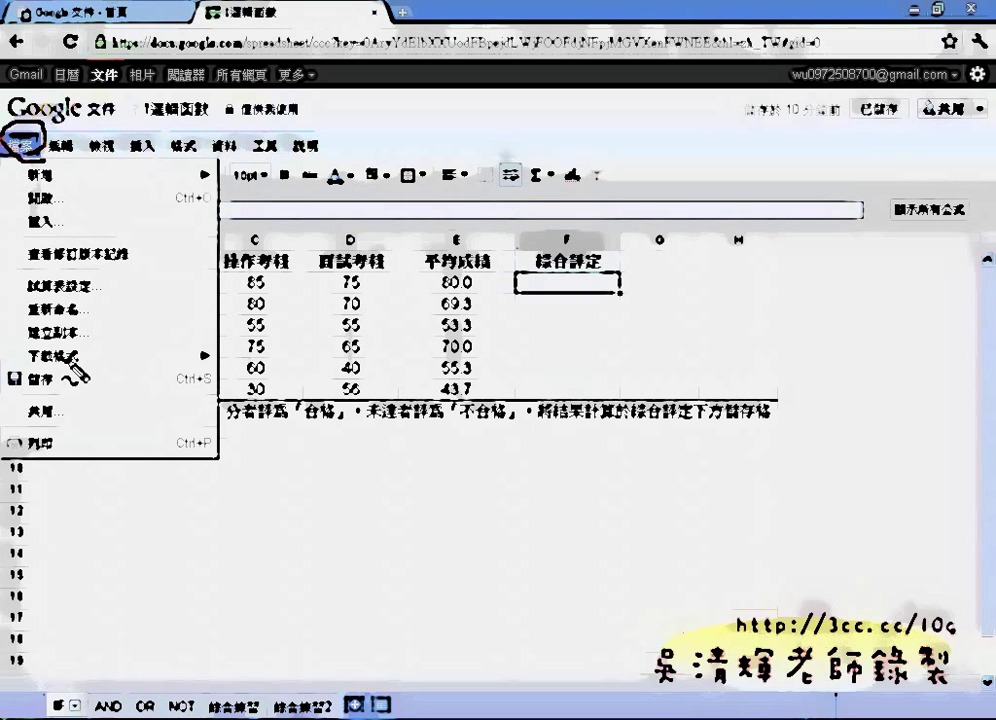
Download 1邏輯函數 as Excel through 檔案 > 下載格式, after highlighting the Excel option
key(Escape)
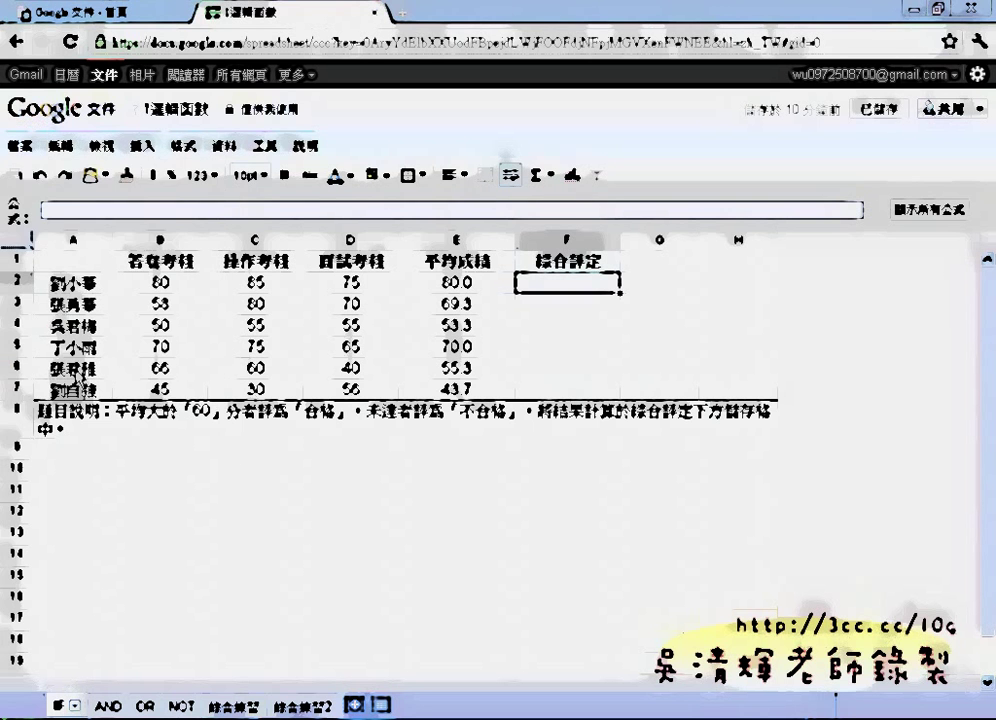
click(21, 145)
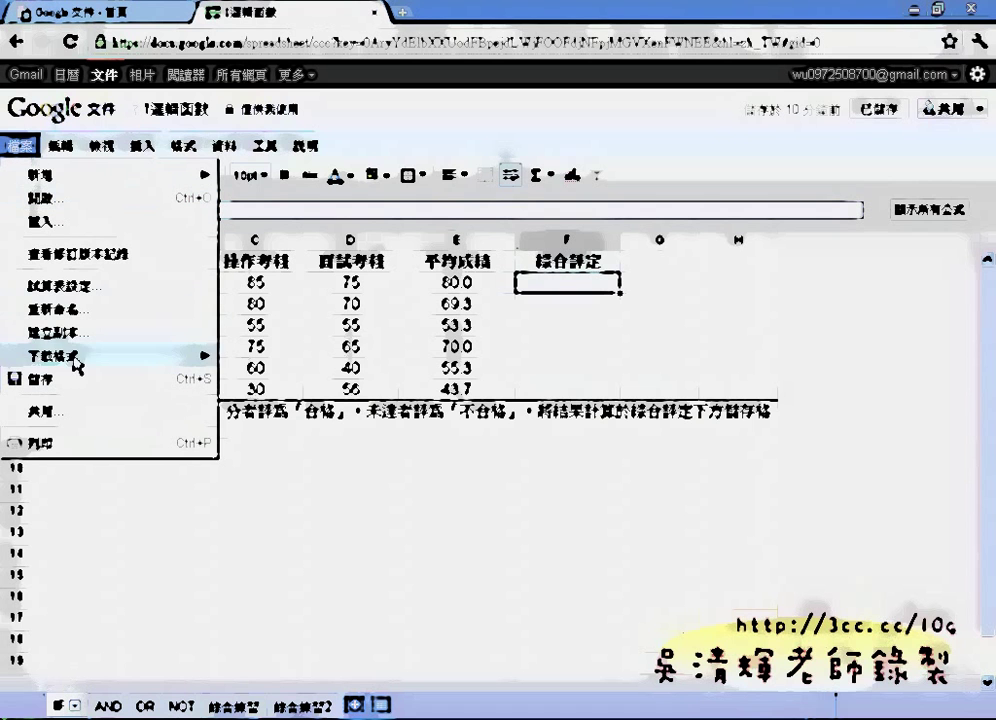
mouse_move(138, 362)
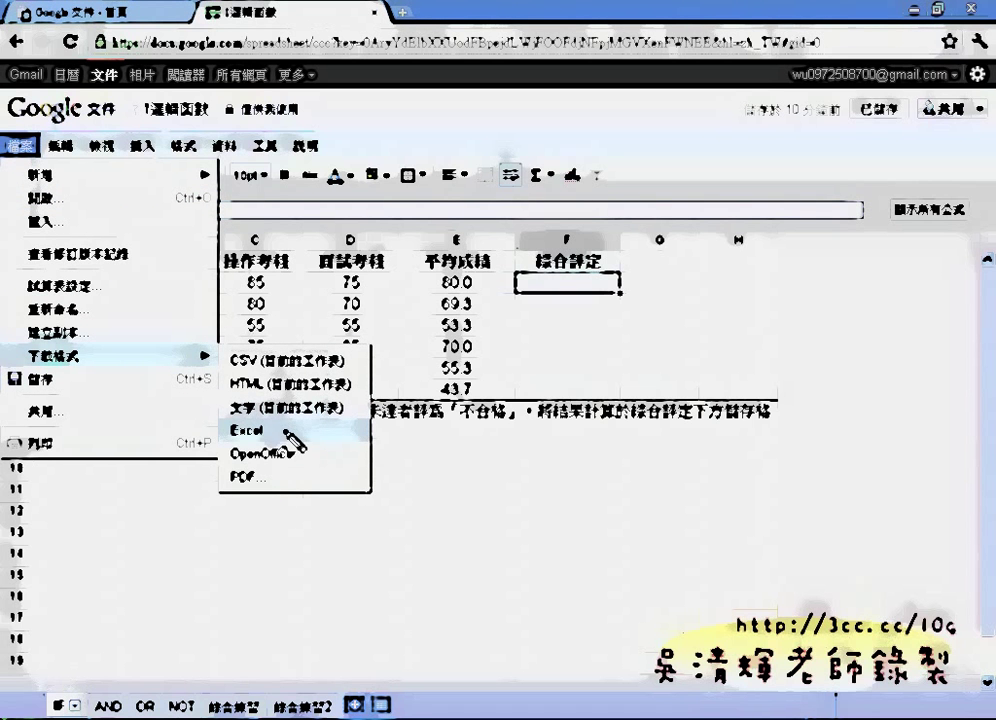
drag(284, 424, 272, 428)
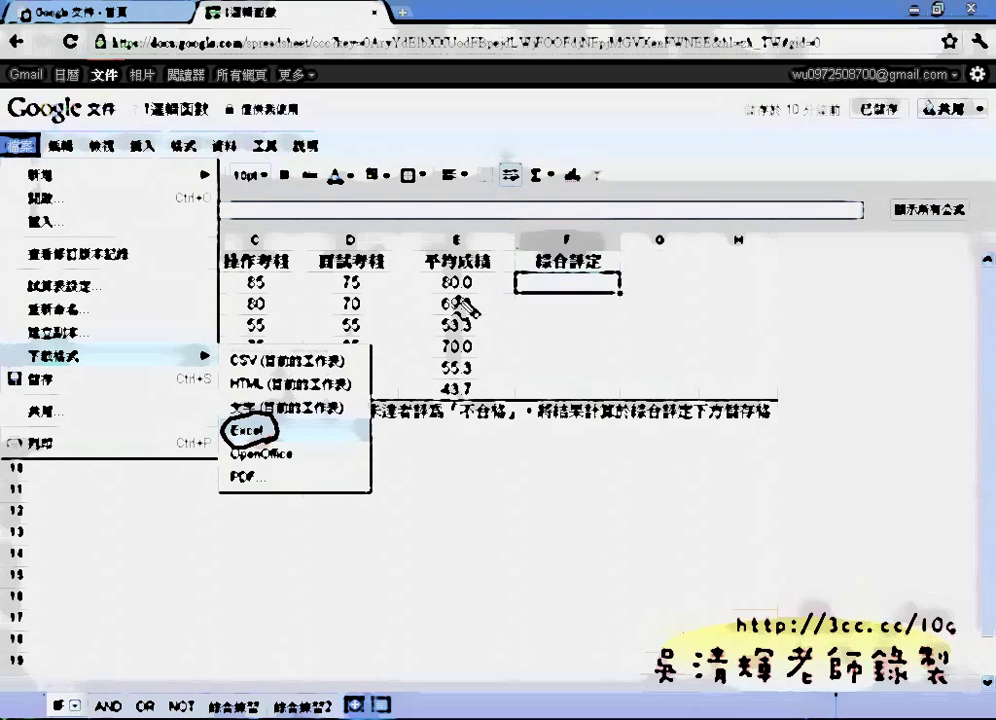
drag(299, 455, 320, 447)
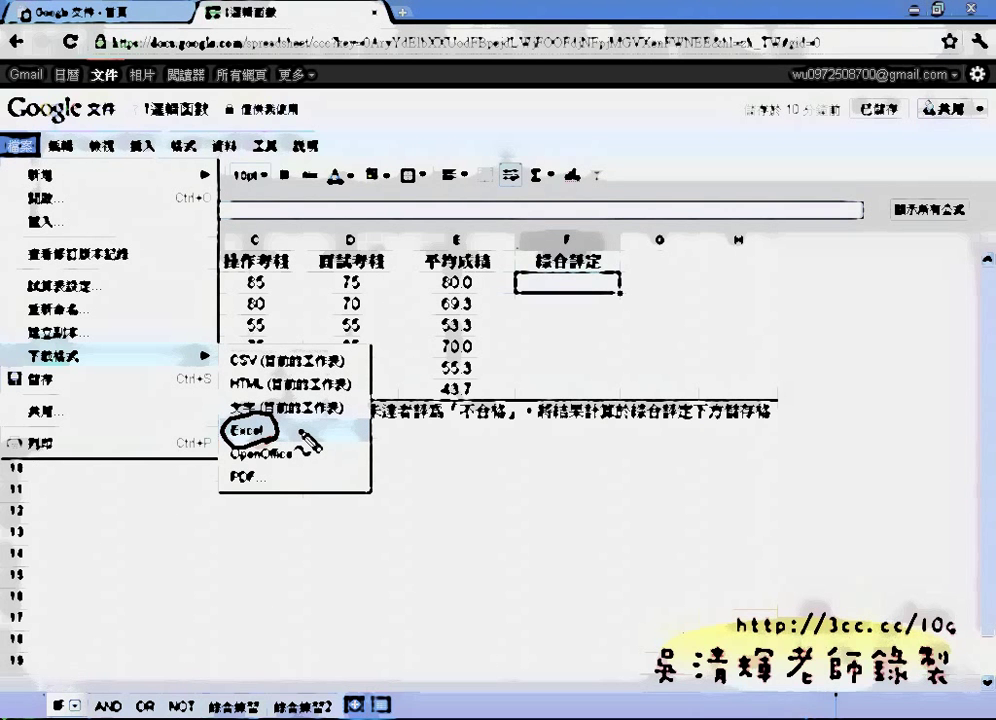
key(Escape)
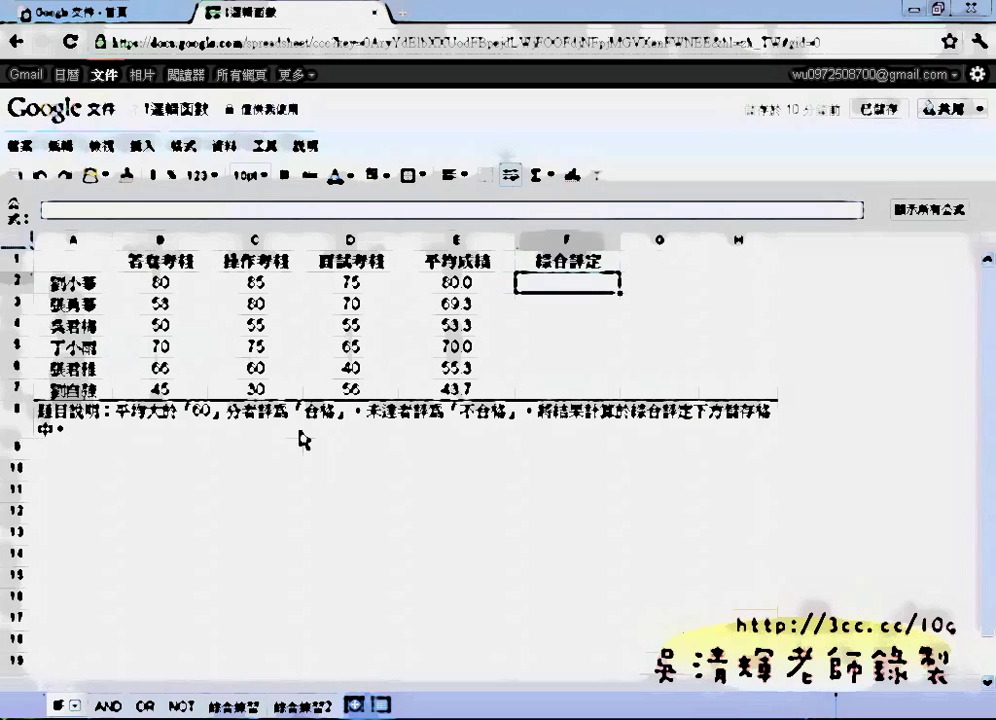
click(15, 147)
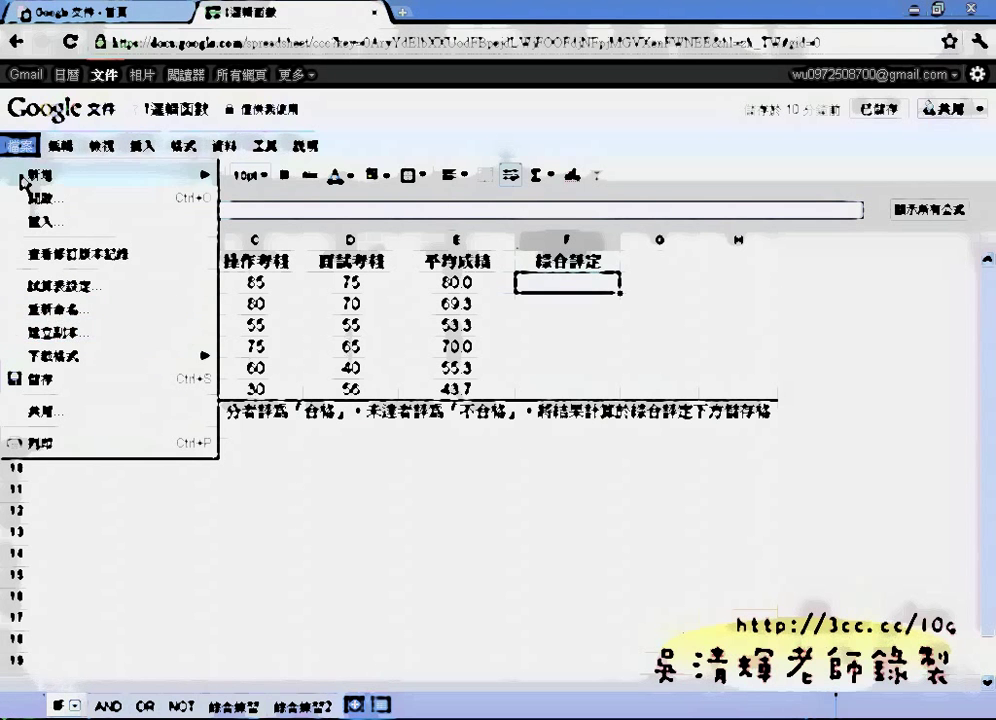
mouse_move(78, 356)
click(265, 432)
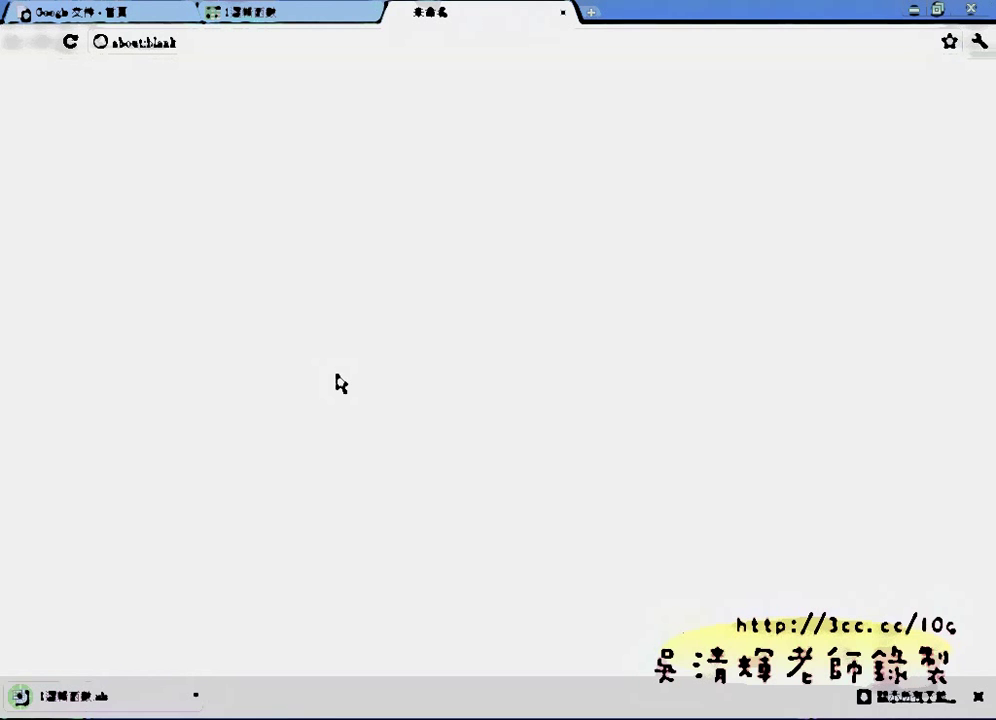
Open the downloaded 1邏輯函數.xls in Excel, dismiss its warning, and return to the browser spreadsheet
click(196, 706)
click(215, 633)
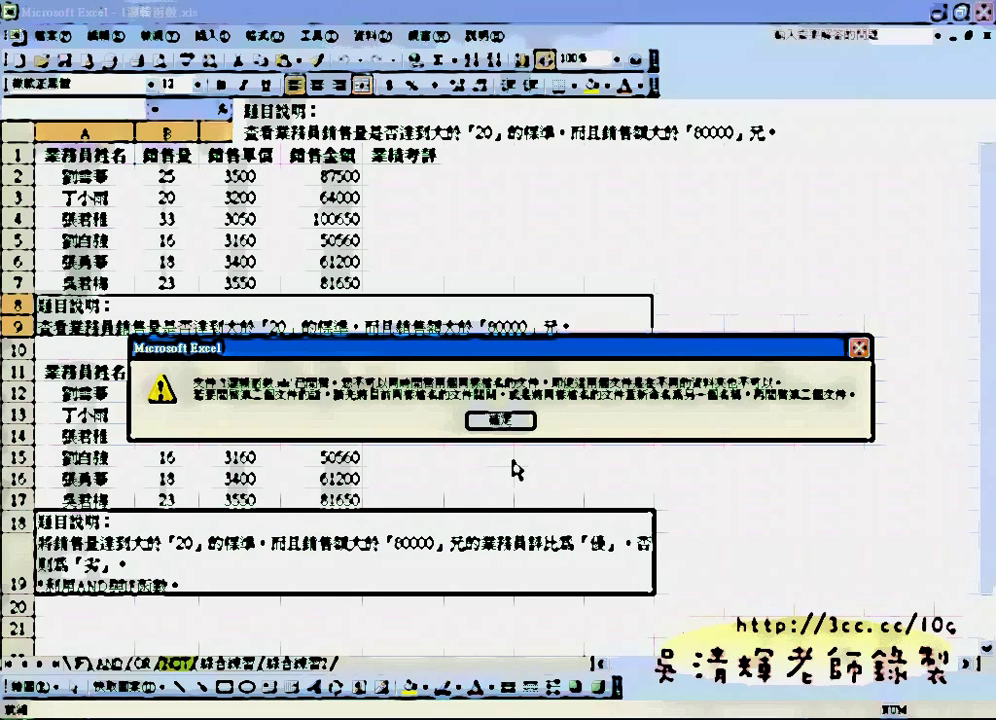
click(512, 425)
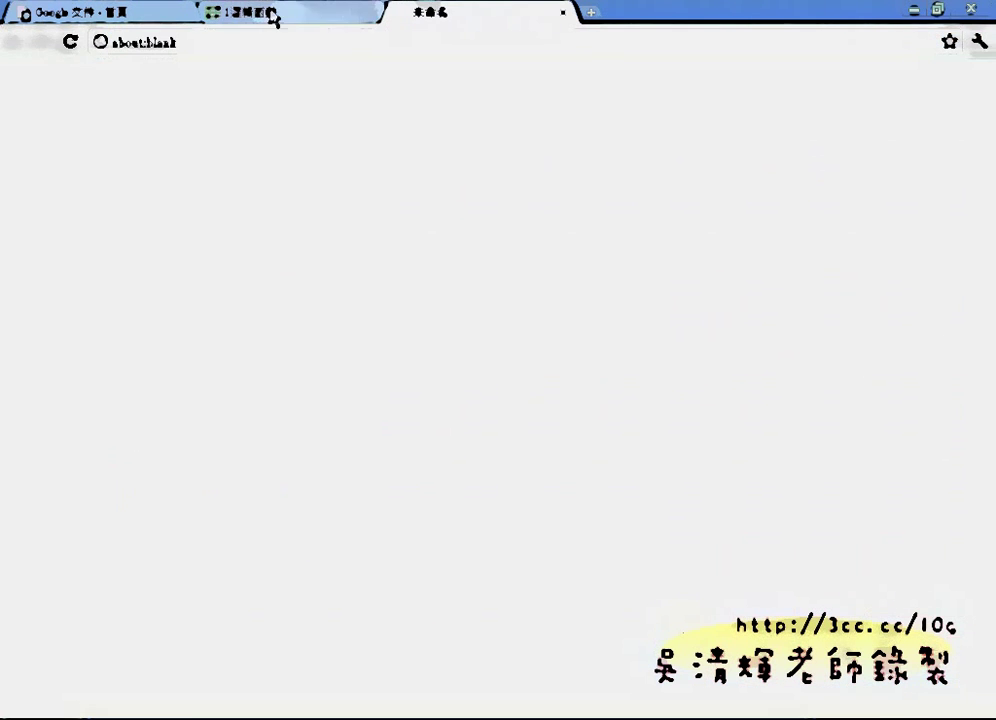
click(276, 14)
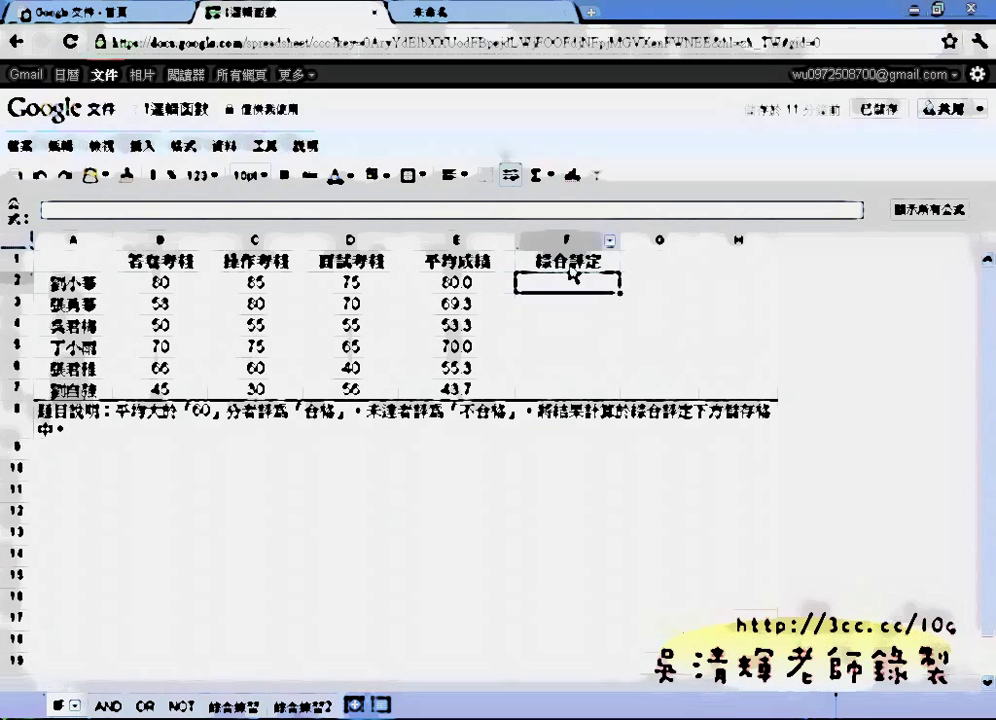